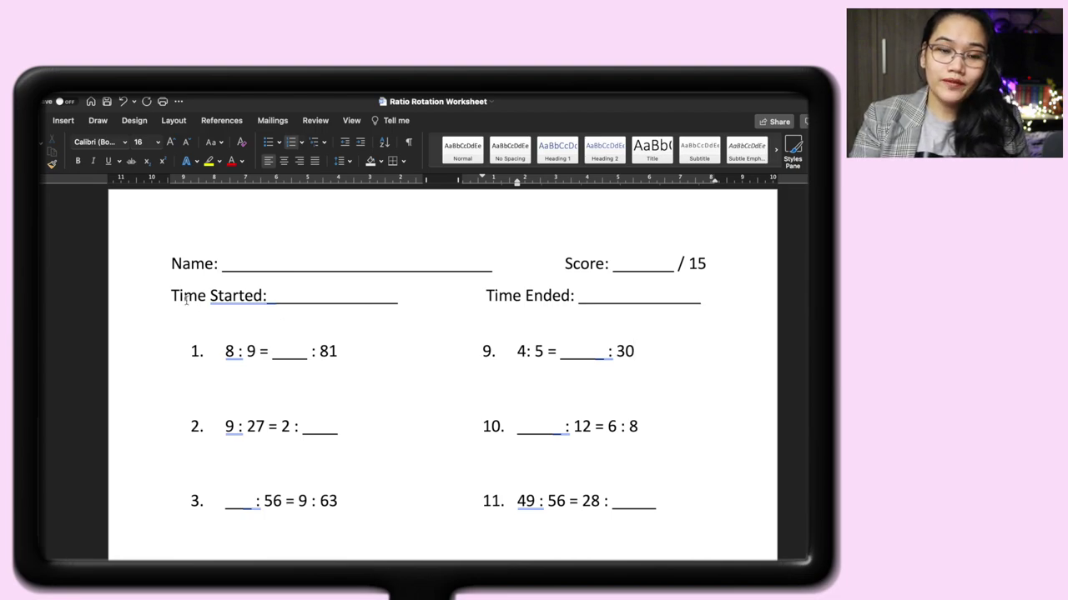
Adjust problem 1's answer blank by adding and then removing a trailing underscore.
click(174, 276)
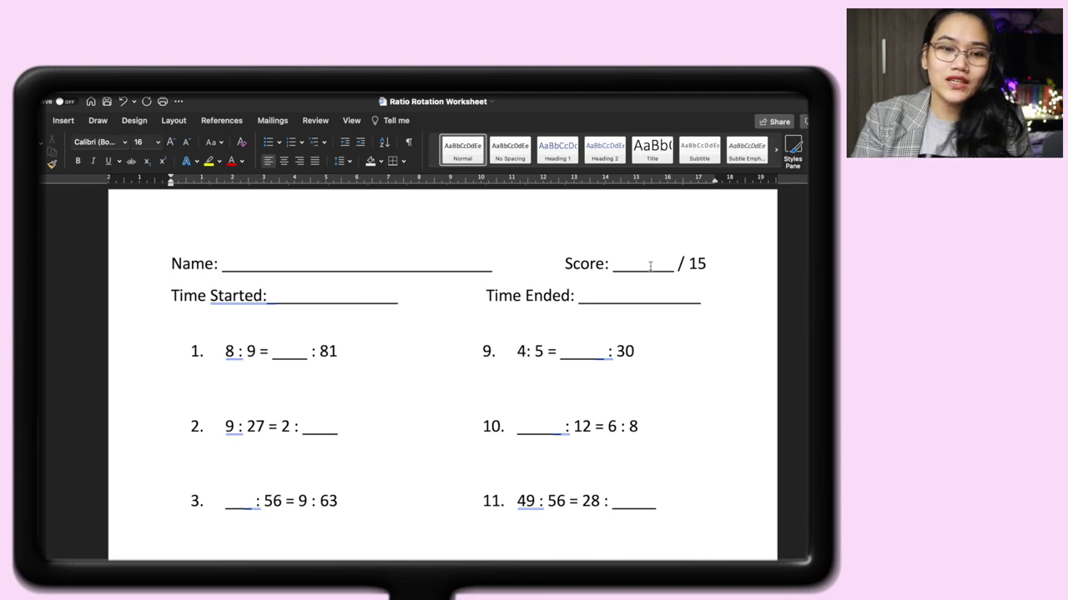
scroll(391, 368, down, 2)
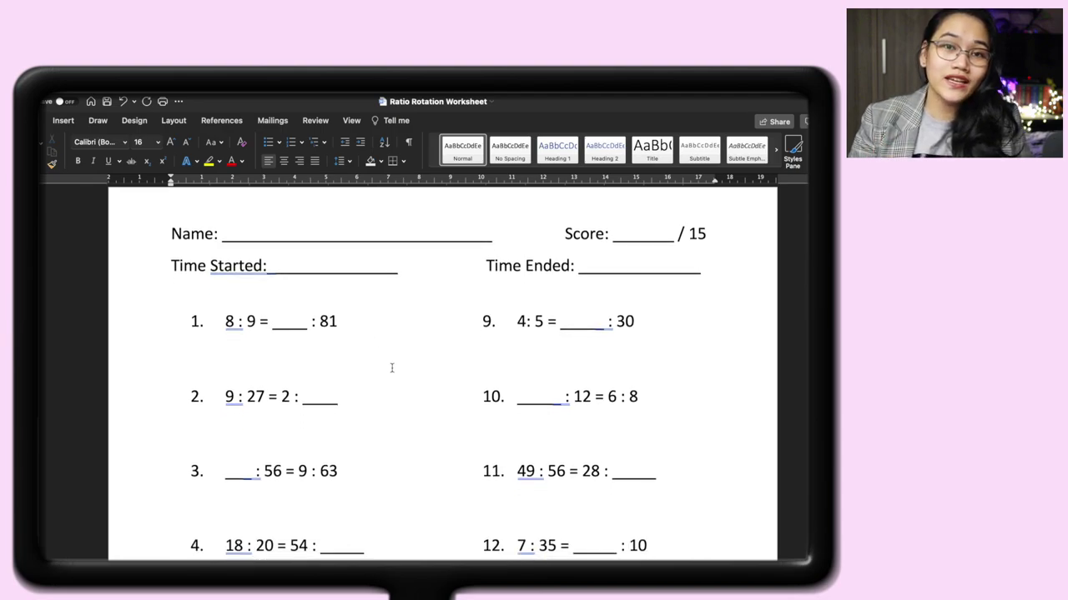
scroll(391, 368, down, 3)
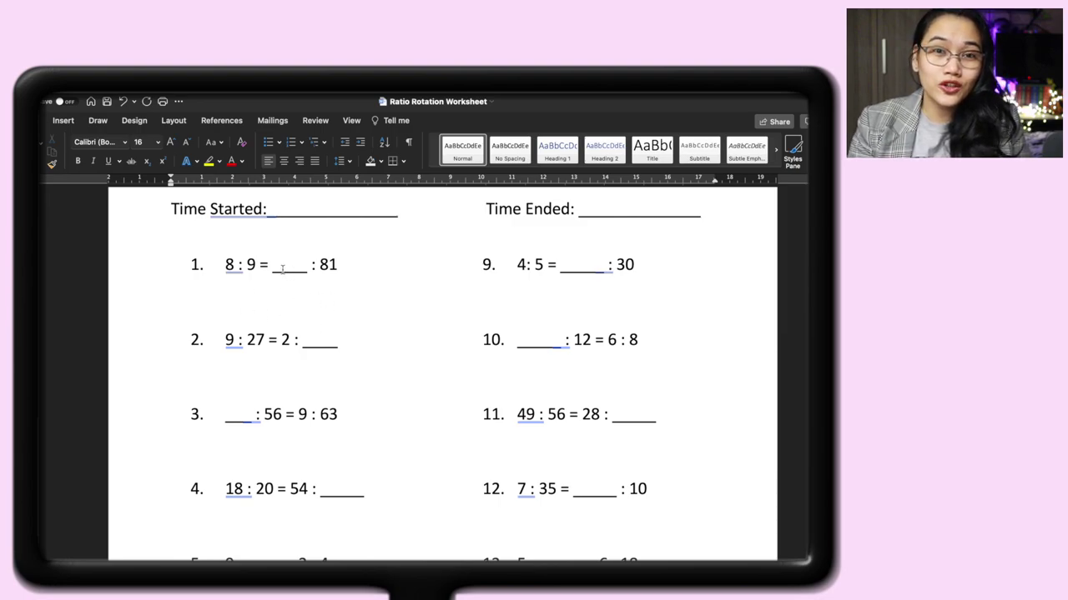
scroll(282, 269, up, 2)
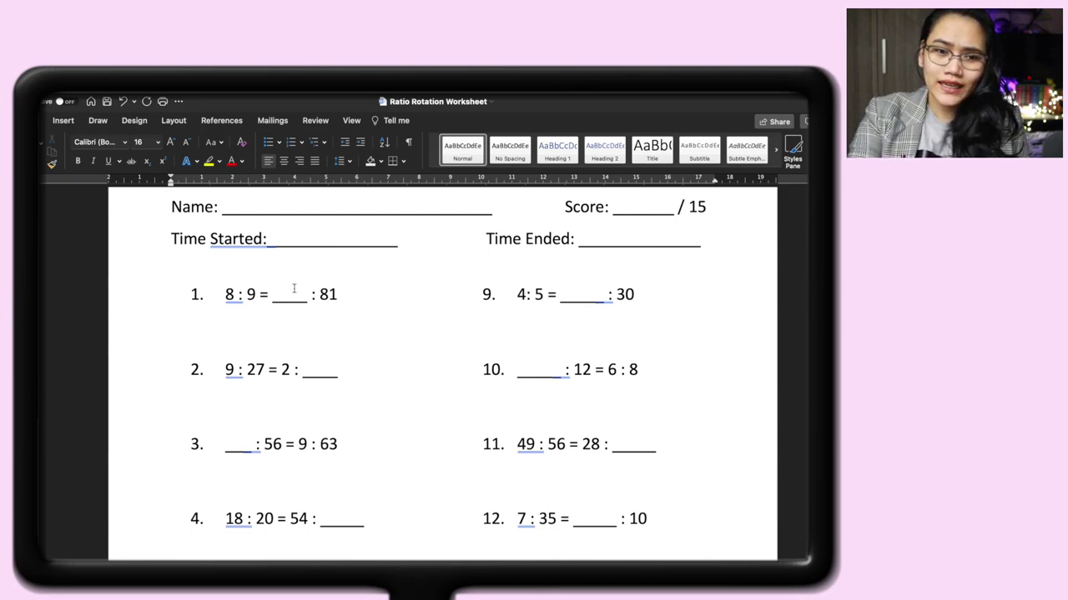
click(298, 294)
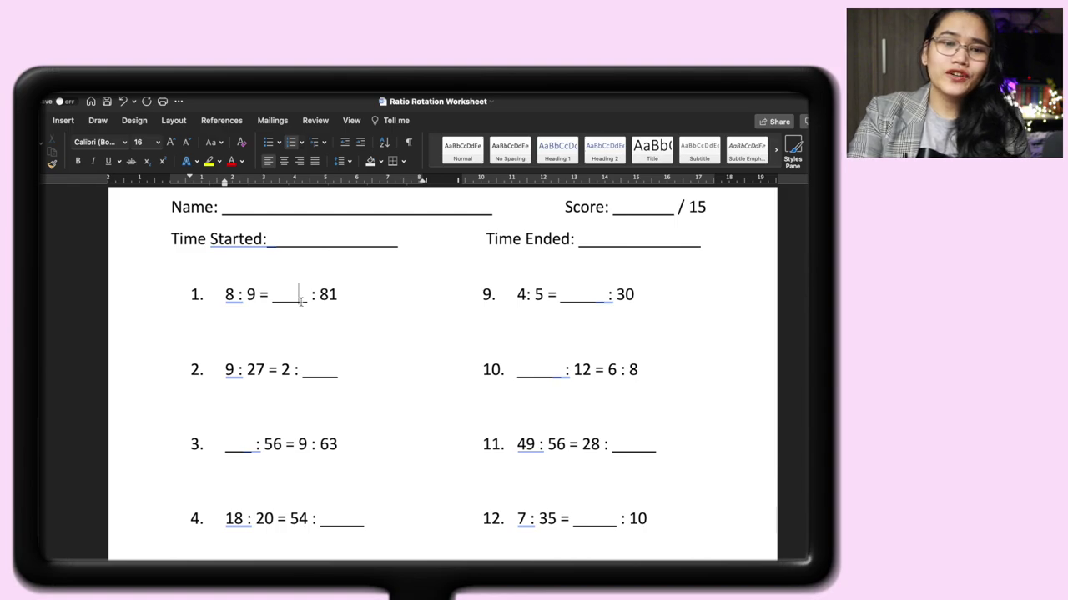
click(305, 300)
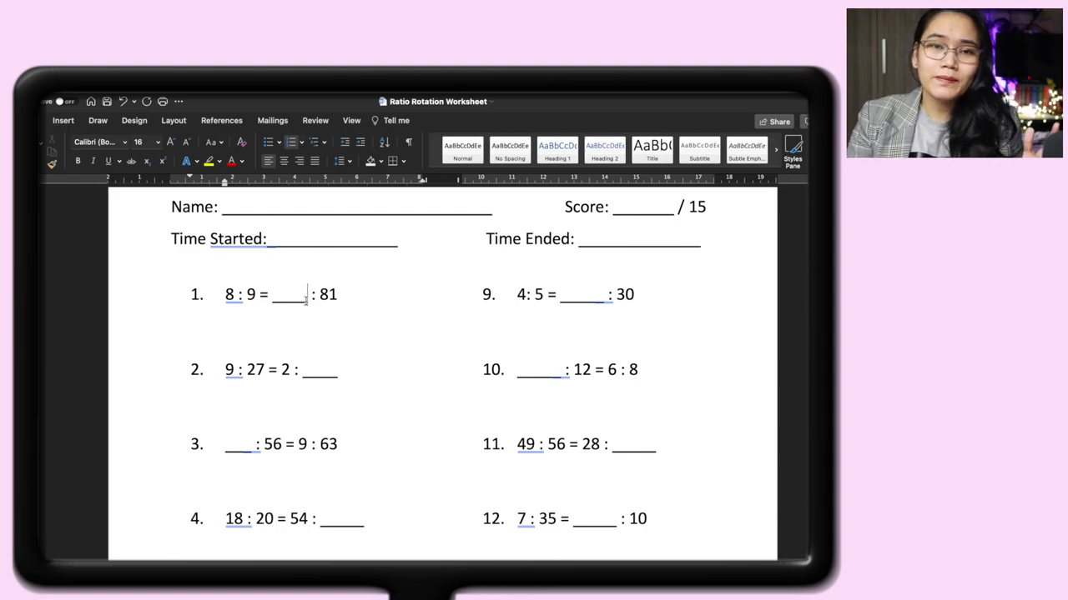
text(_)
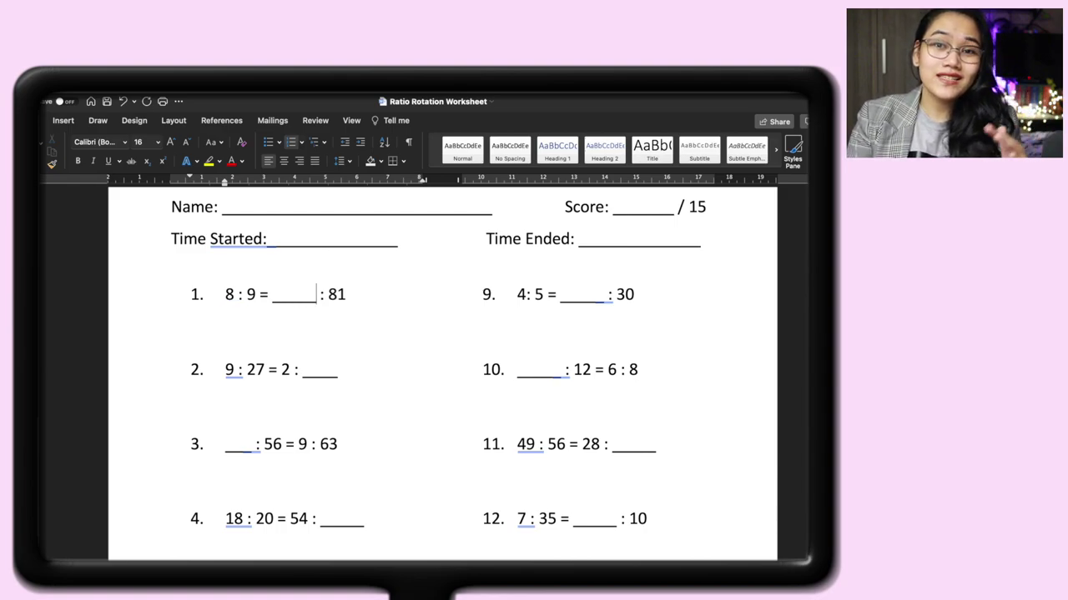
key(BackSpace)
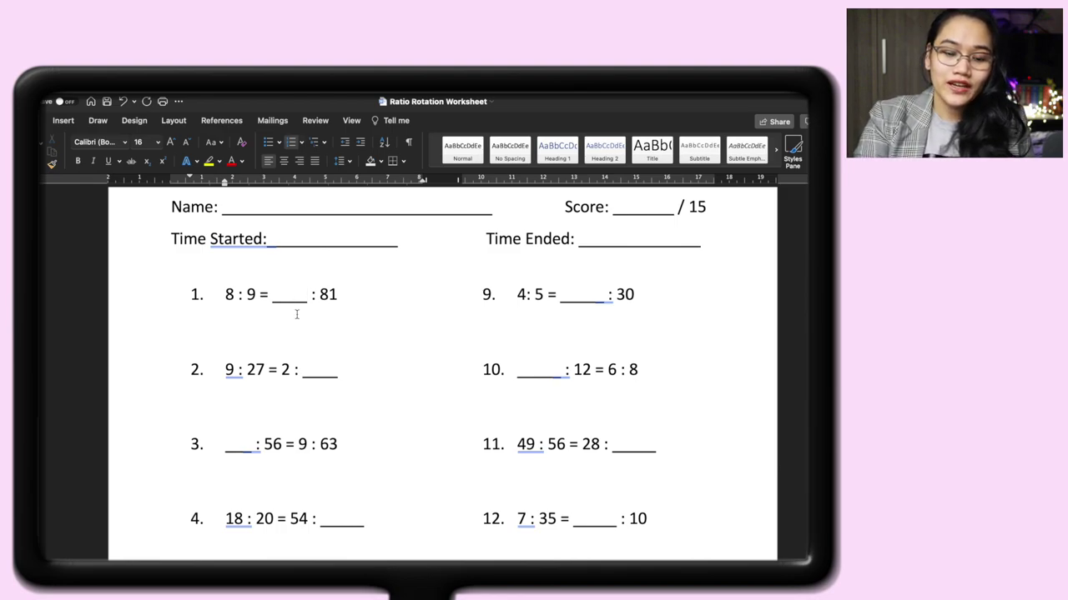
Copy problem 1's blank and paste it over the blanks in problems 2, 11 and 12.
double_click(294, 297)
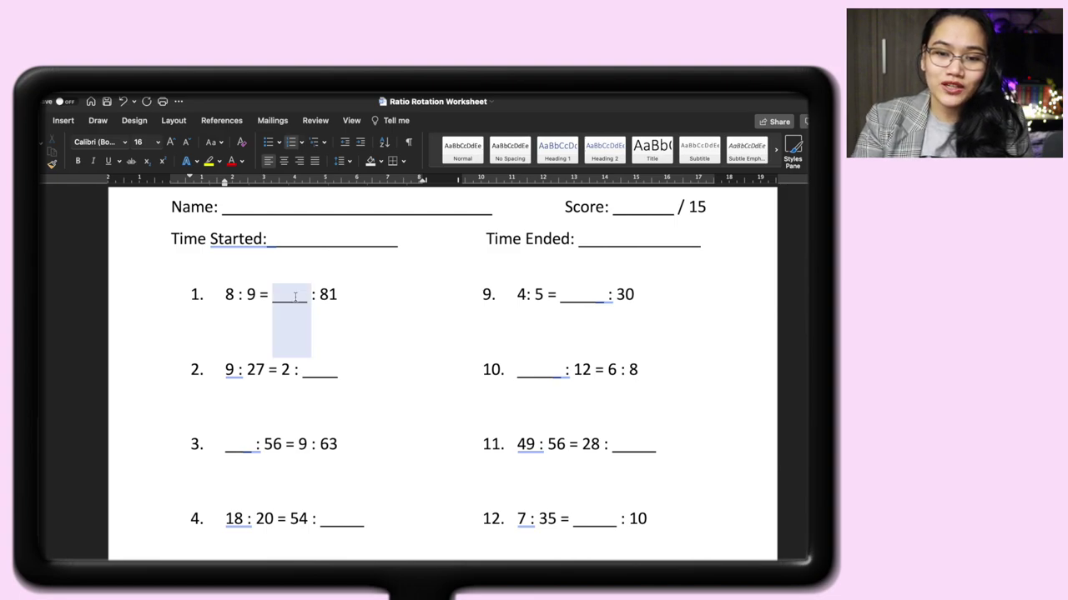
double_click(312, 373)
text(_)
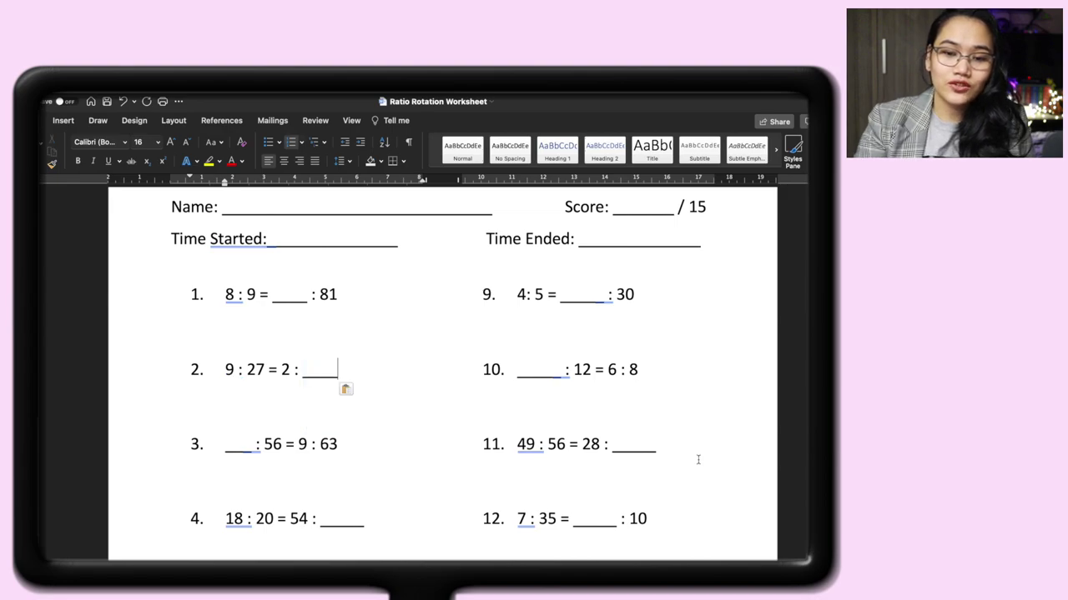
double_click(642, 449)
key(super+v)
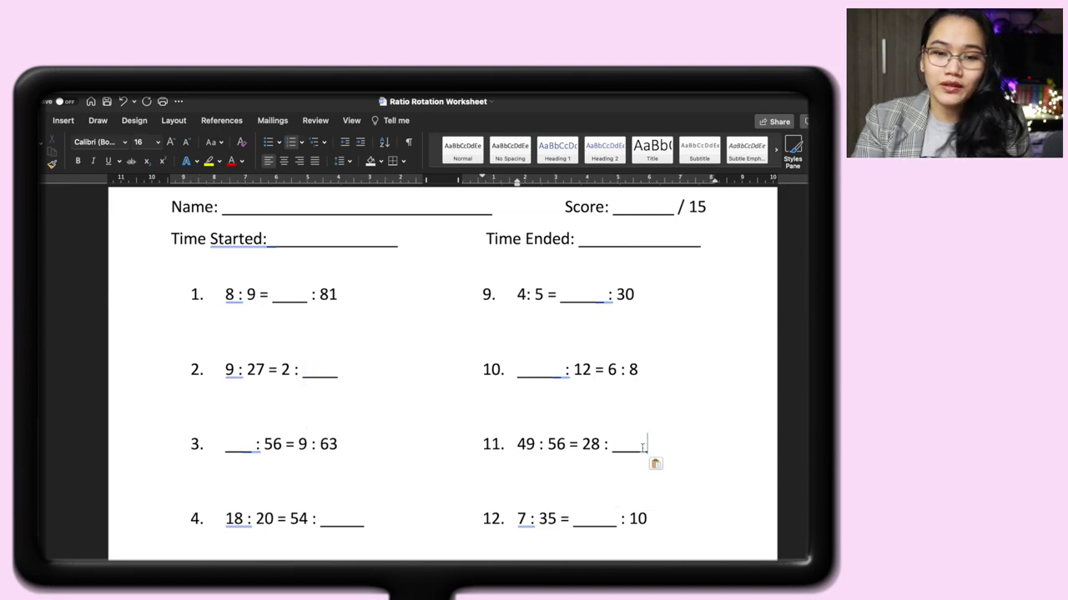
double_click(600, 518)
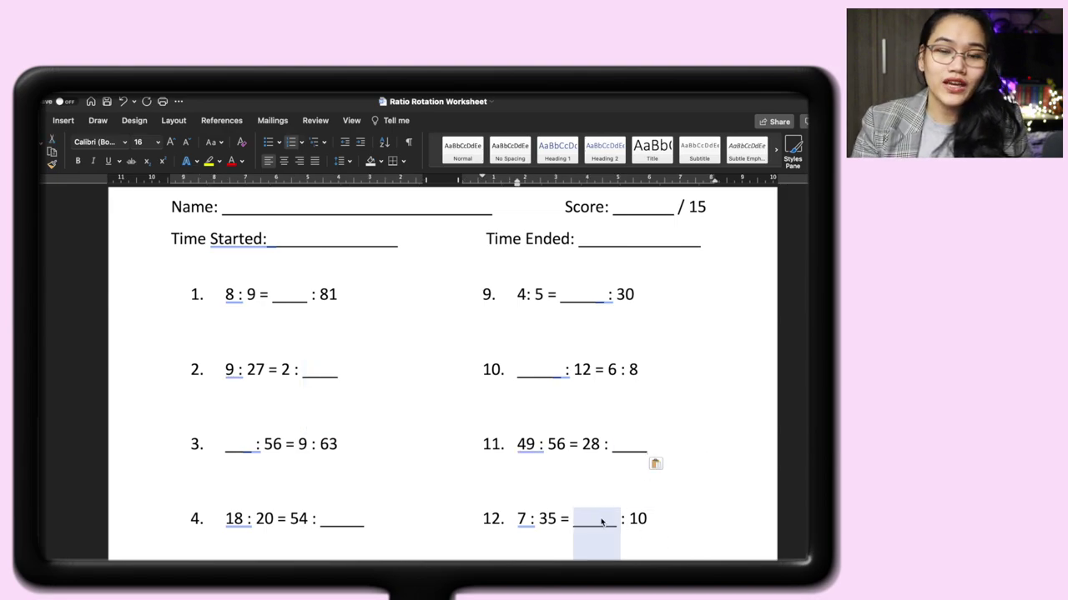
key(super+v)
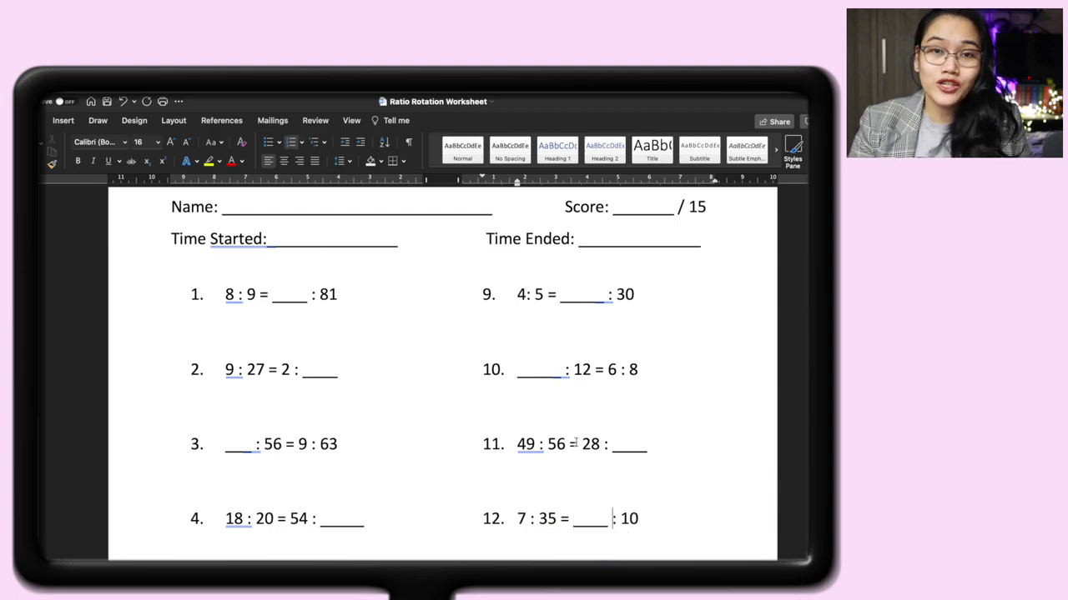
scroll(575, 443, down, 3)
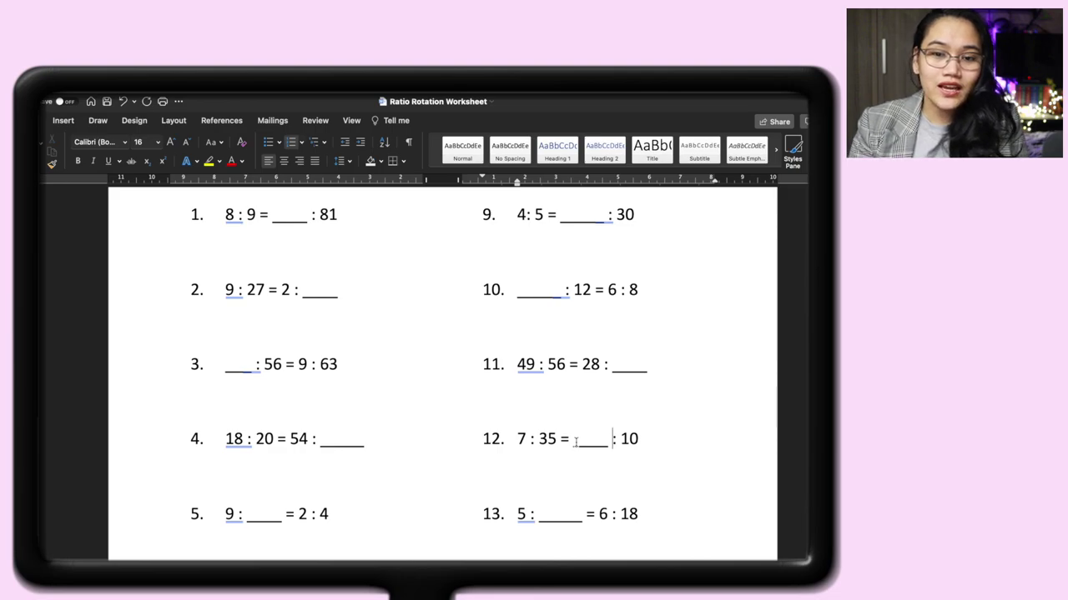
Scroll down to the Answer Key page and select the red answer 72 to check its formatting.
scroll(576, 442, down, 5)
scroll(575, 442, down, 10)
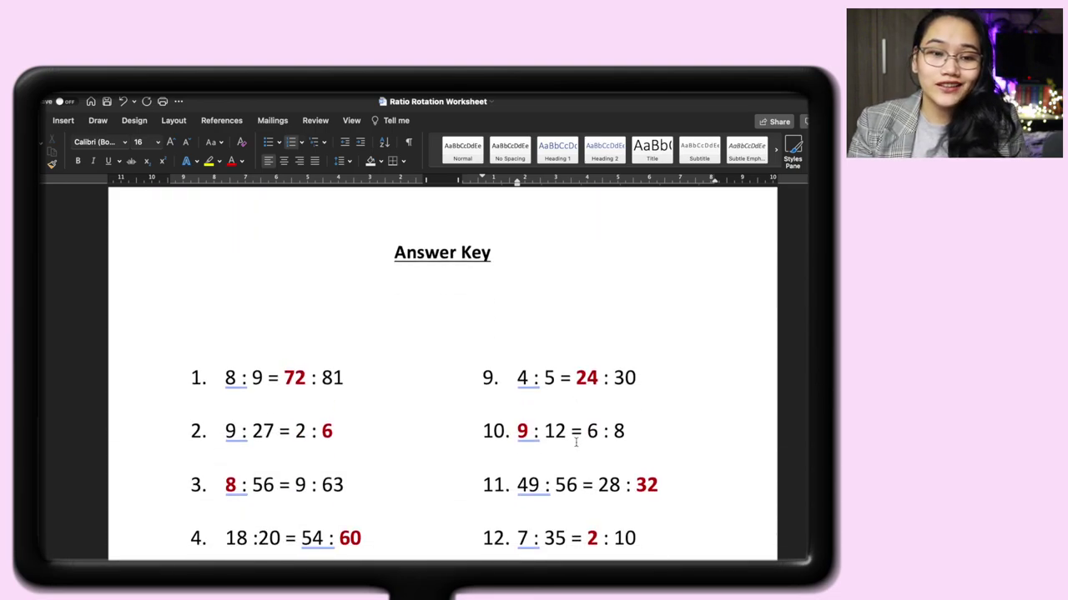
scroll(575, 442, down, 1)
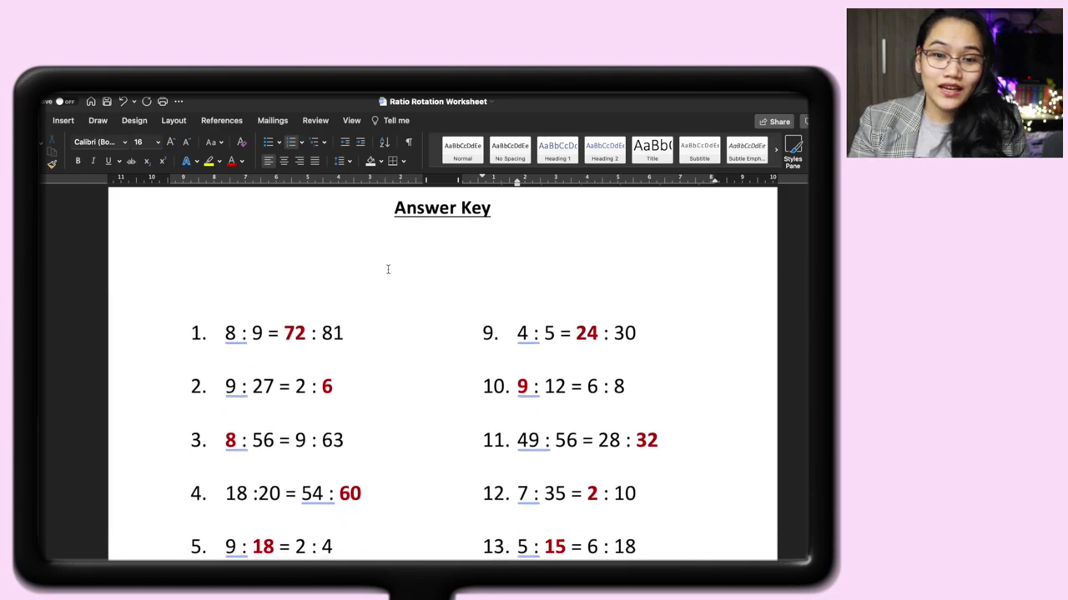
double_click(298, 333)
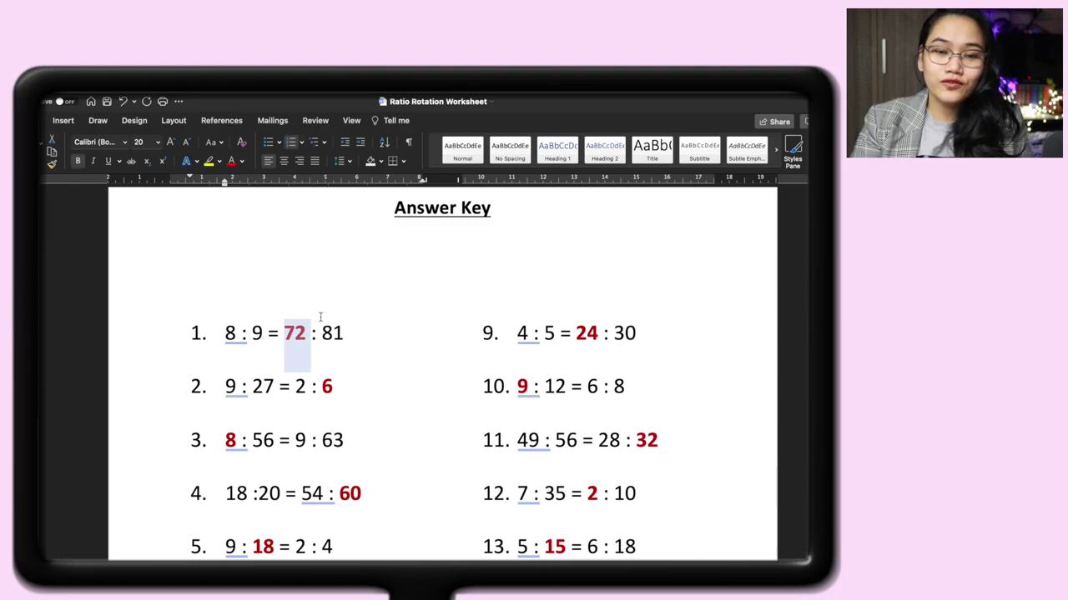
Open page 1's footer to view the free-lessons note, logo and page number, then exit footer editing.
click(357, 330)
scroll(364, 331, down, 2)
scroll(364, 330, up, 8)
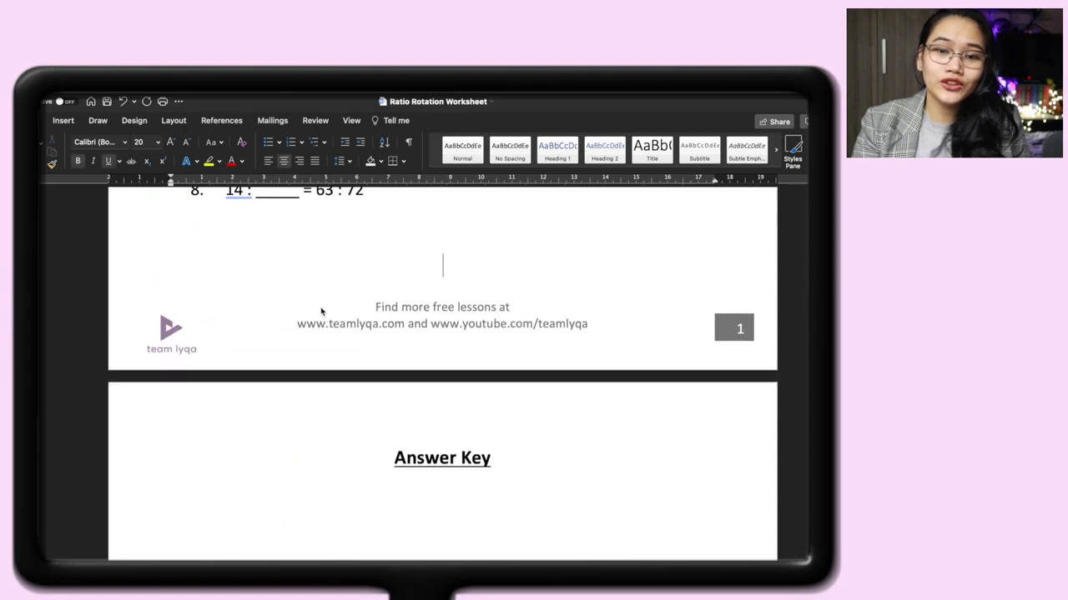
double_click(326, 310)
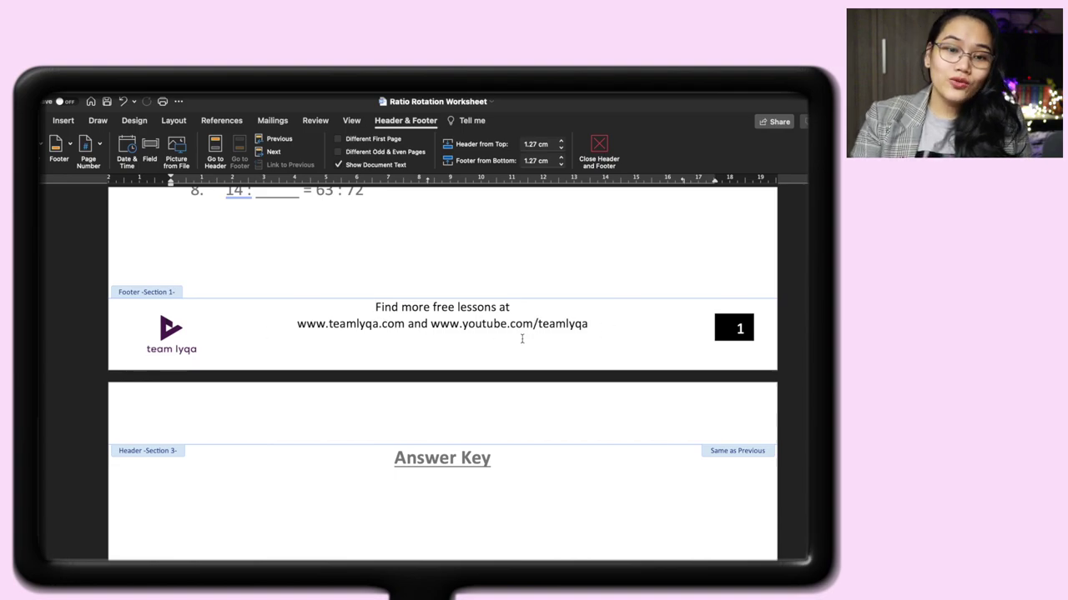
scroll(612, 331, up, 5)
double_click(612, 331)
scroll(627, 281, up, 5)
scroll(628, 283, down, 4)
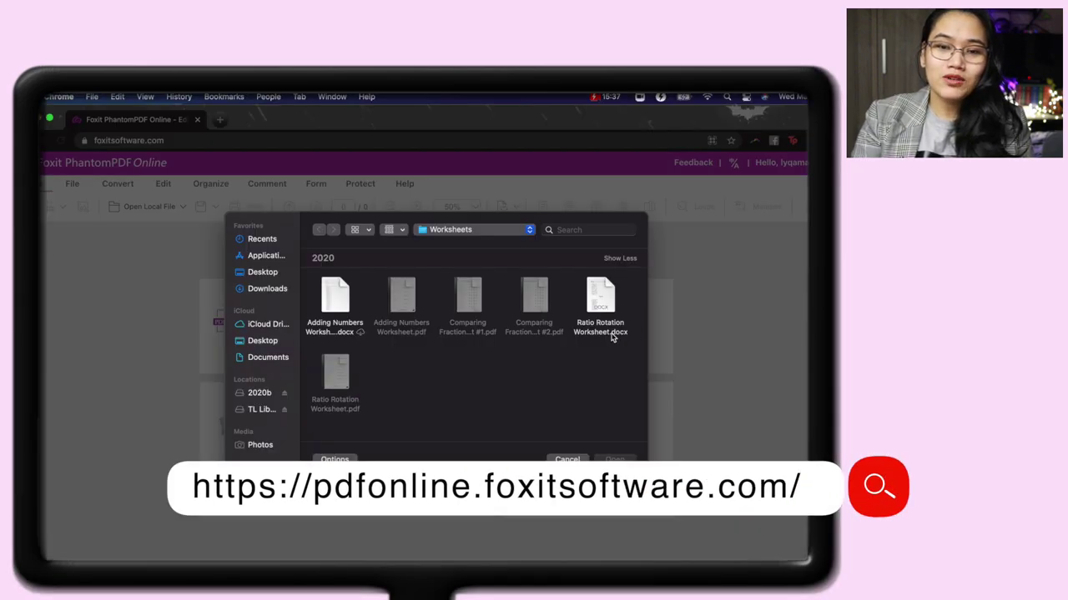
Convert Ratio Rotation Worksheet.docx from the Worksheets folder into a PDF.
double_click(601, 301)
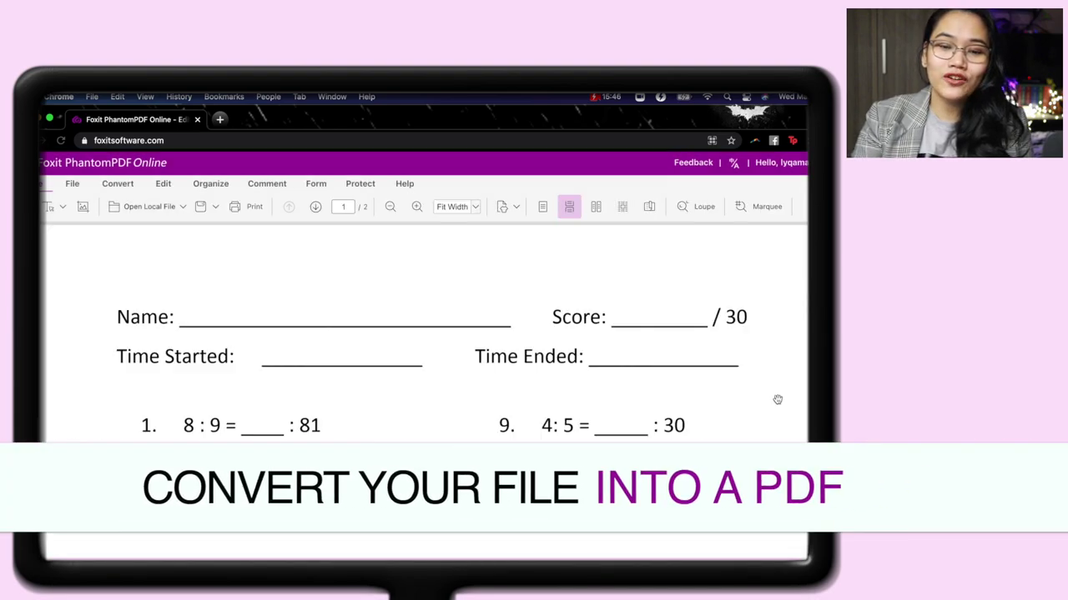
scroll(778, 400, down, 10)
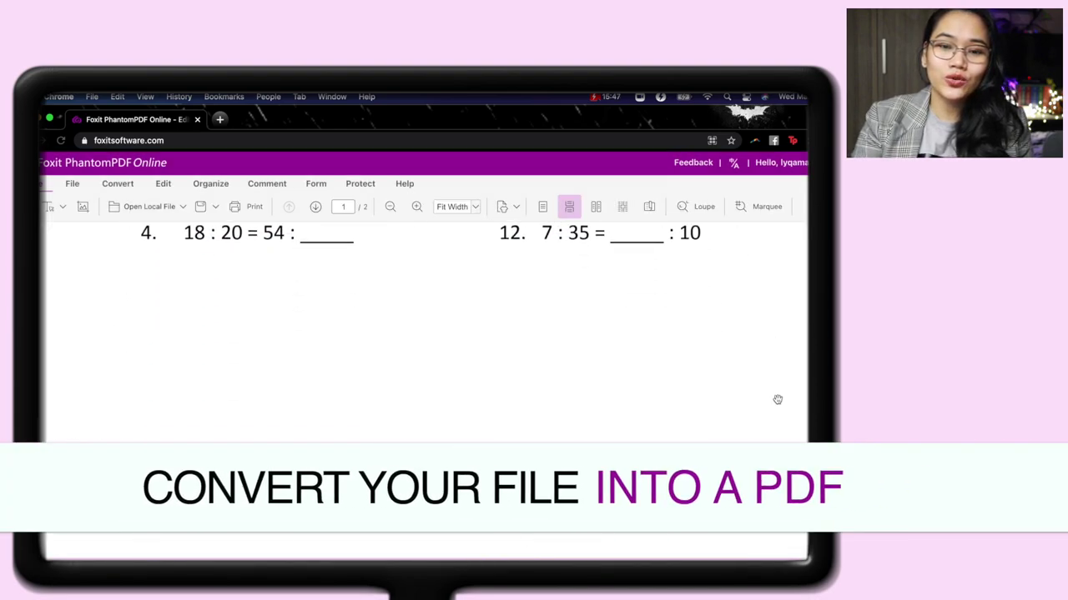
scroll(777, 399, down, 2)
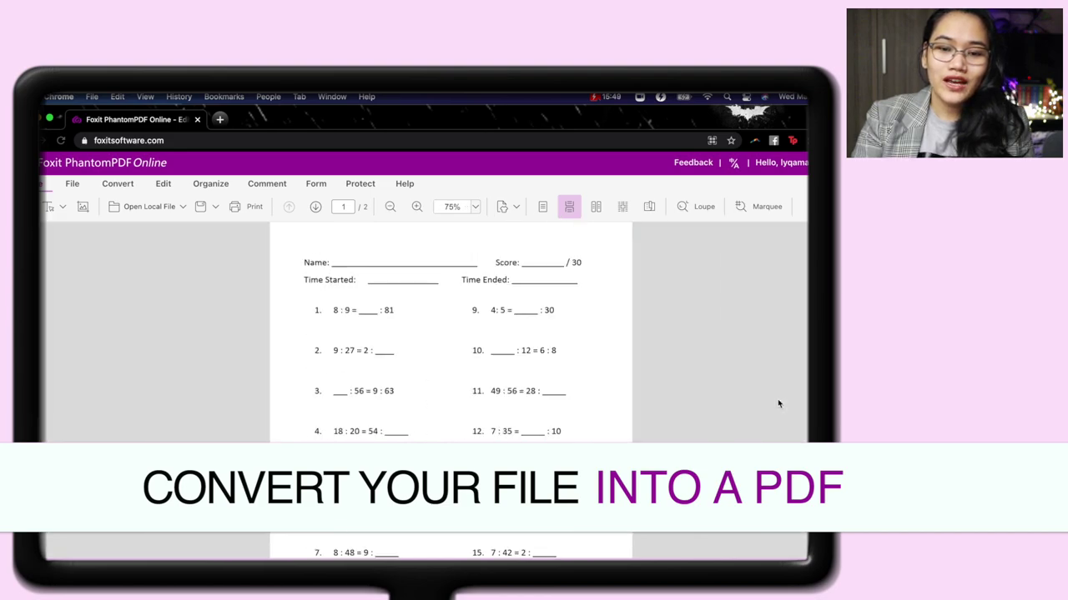
scroll(778, 404, down, 4)
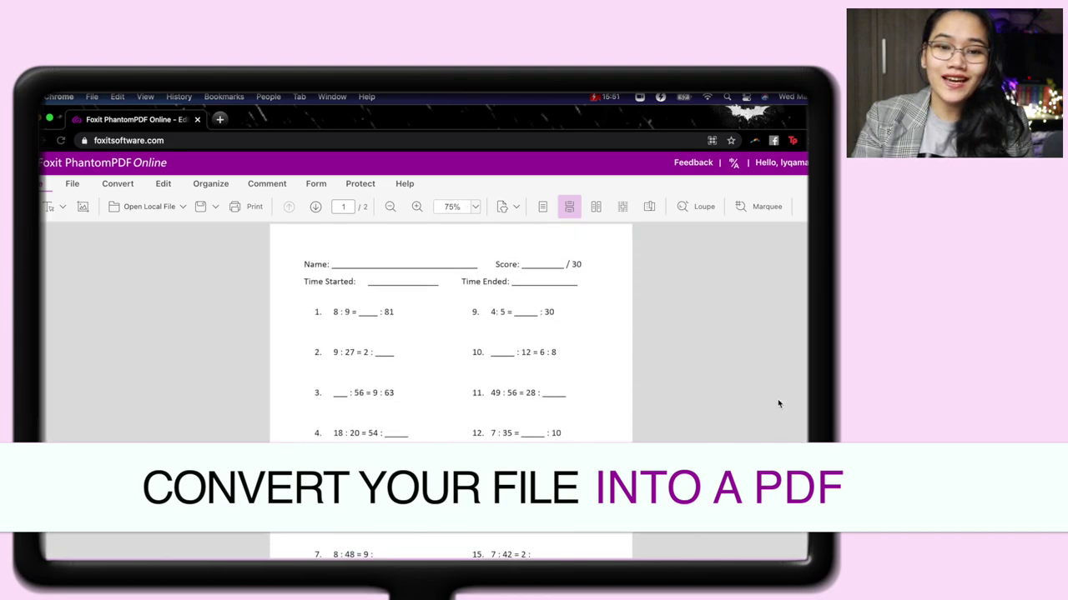
scroll(778, 405, down, 6)
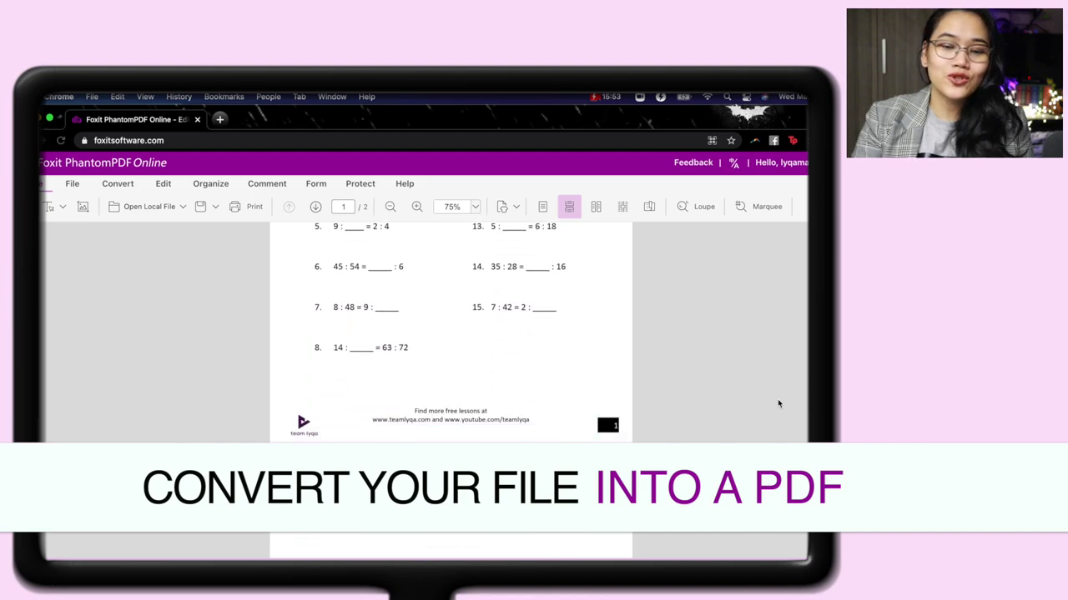
scroll(778, 405, down, 5)
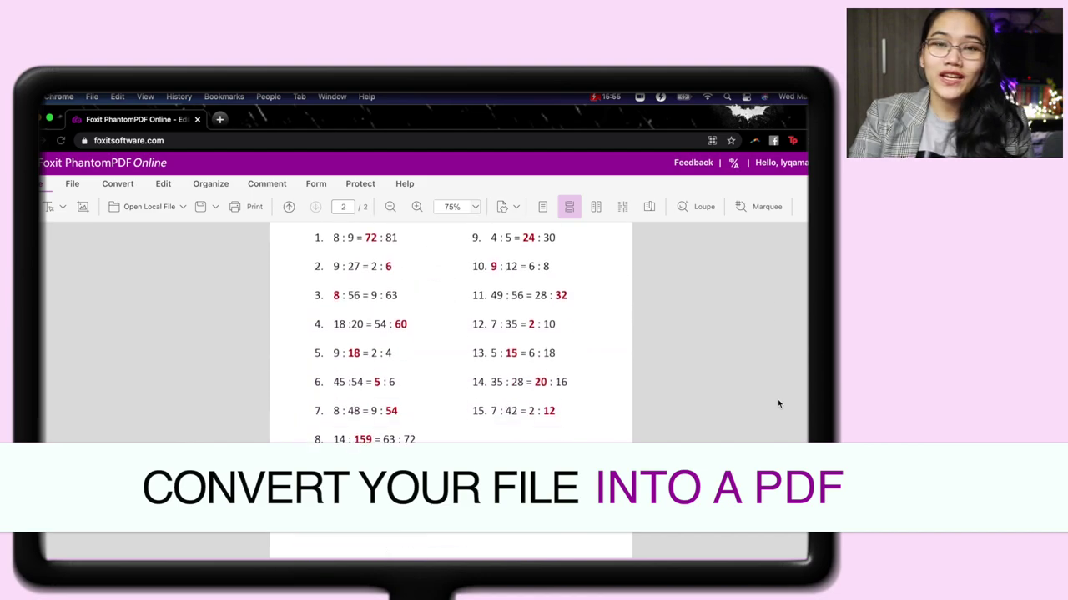
scroll(778, 405, down, 1)
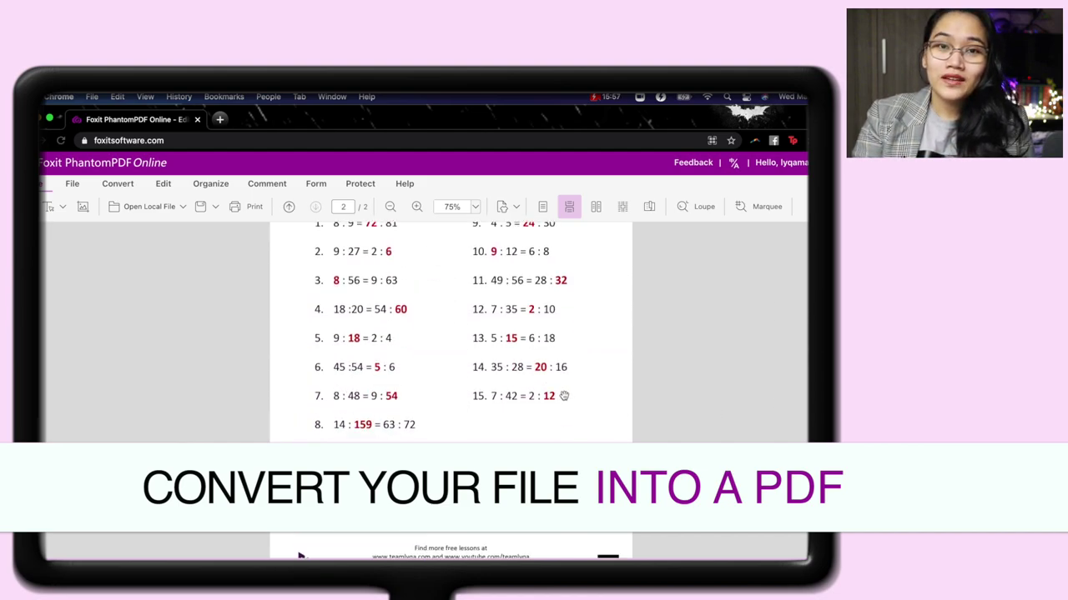
scroll(564, 395, up, 1)
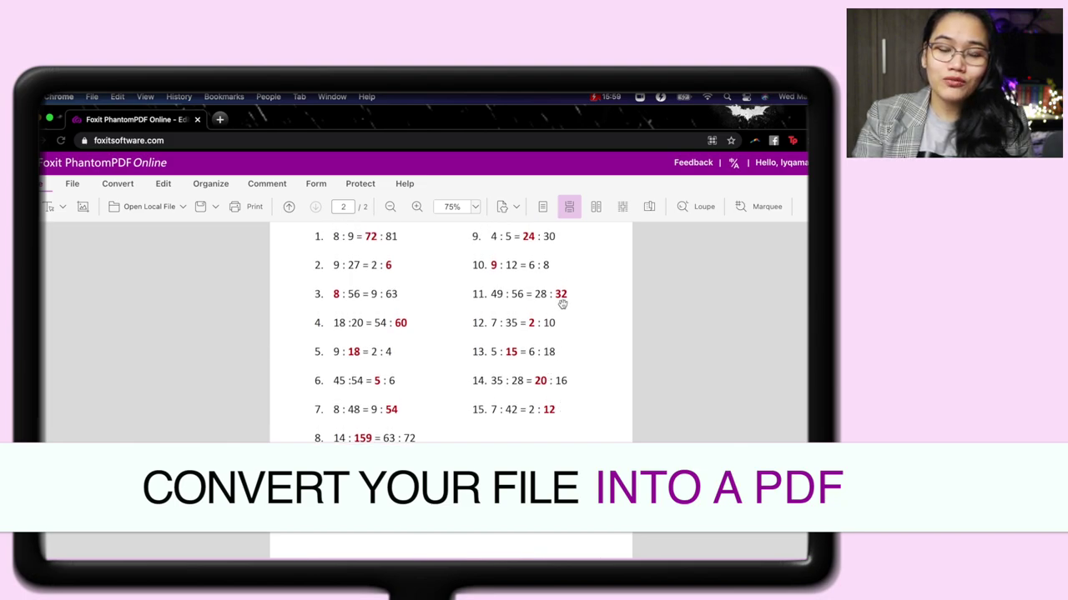
scroll(563, 300, up, 10)
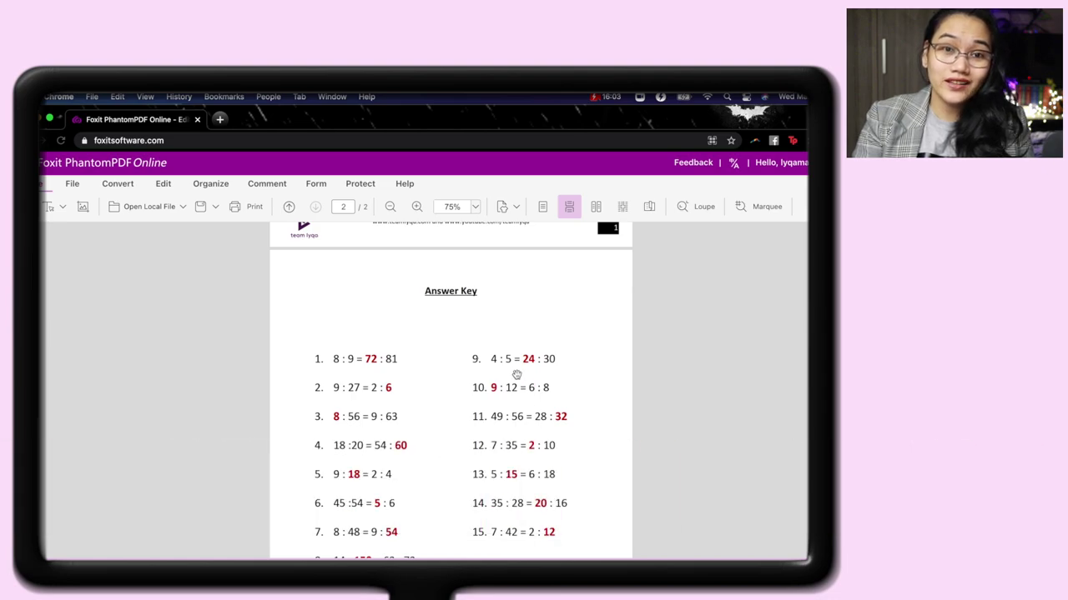
scroll(516, 376, up, 10)
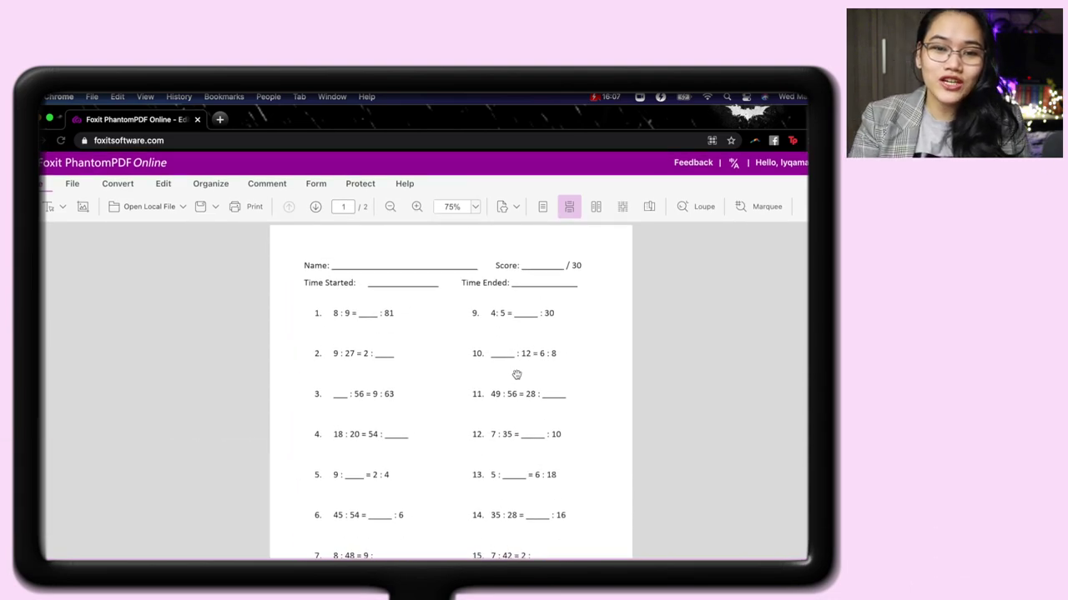
scroll(516, 375, up, 5)
scroll(517, 375, down, 5)
scroll(516, 375, up, 3)
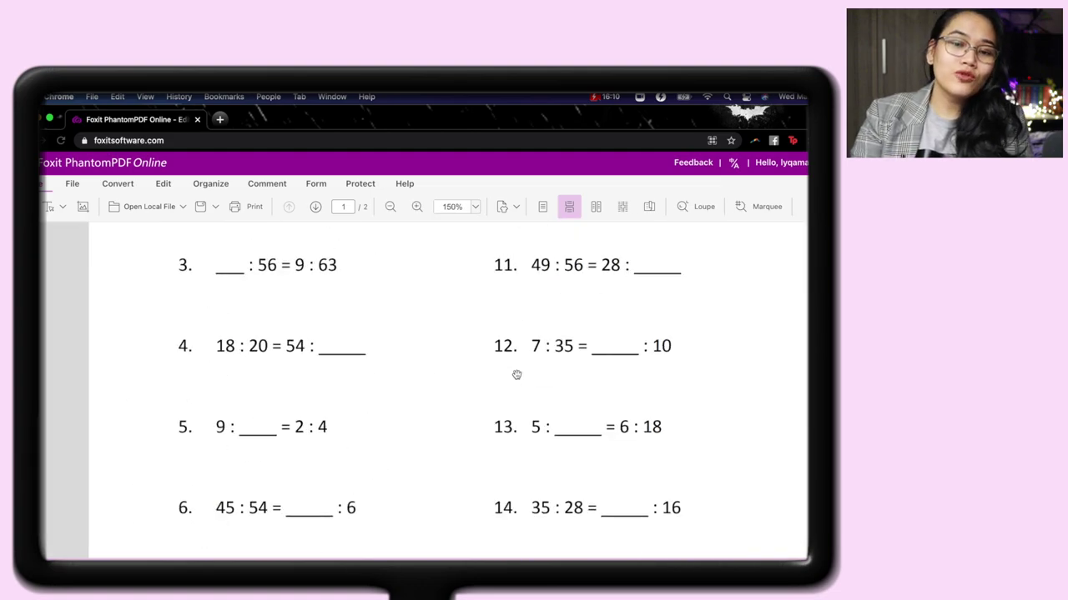
scroll(516, 375, up, 4)
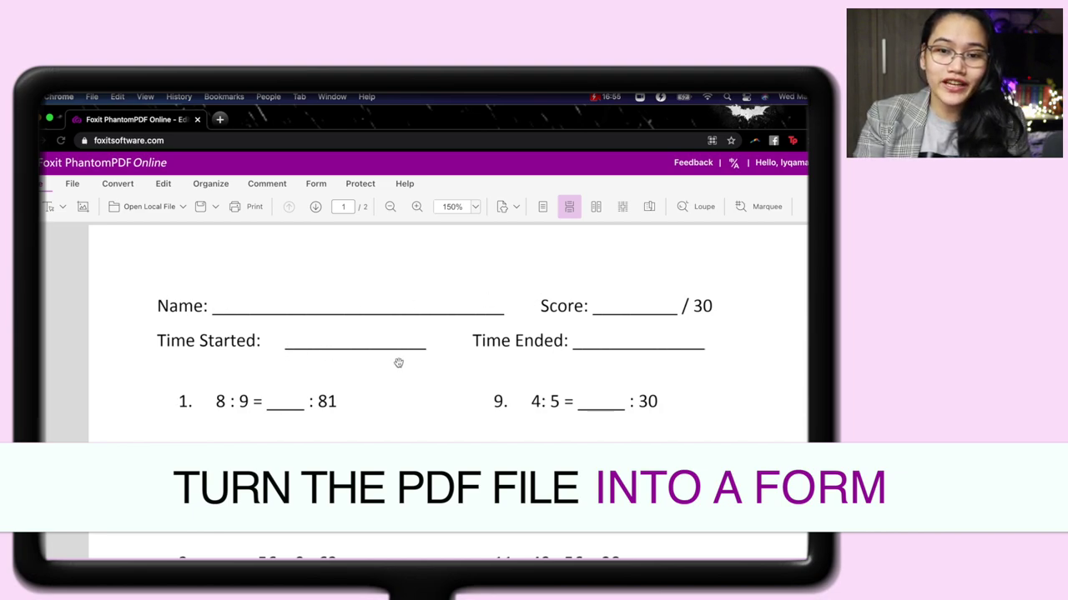
Run Form Field Recognition from the Form tools and accept its notice.
scroll(395, 440, down, 1)
scroll(395, 442, down, 2)
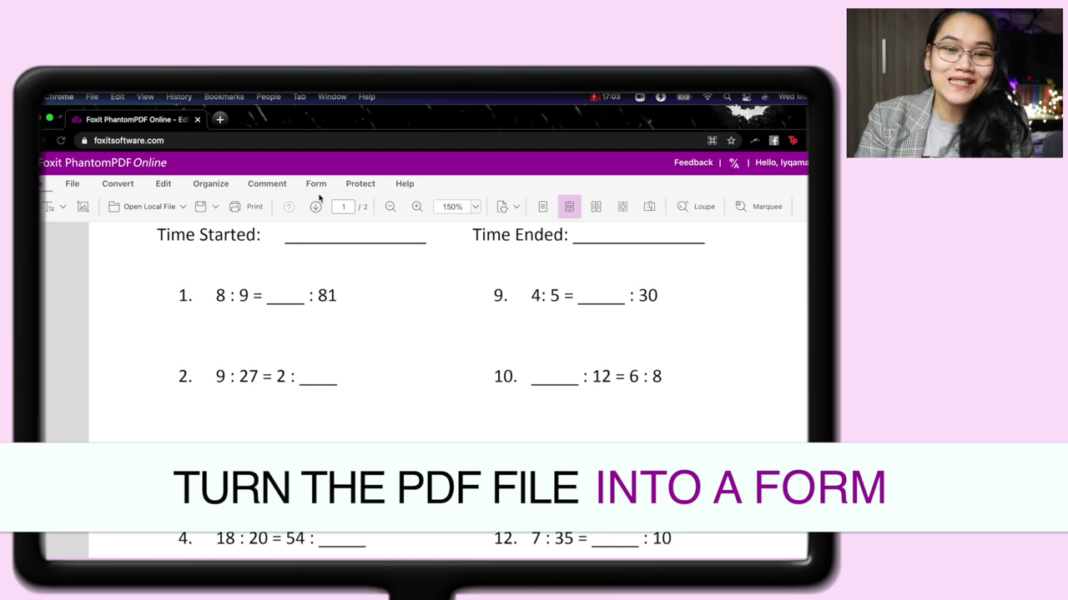
click(317, 185)
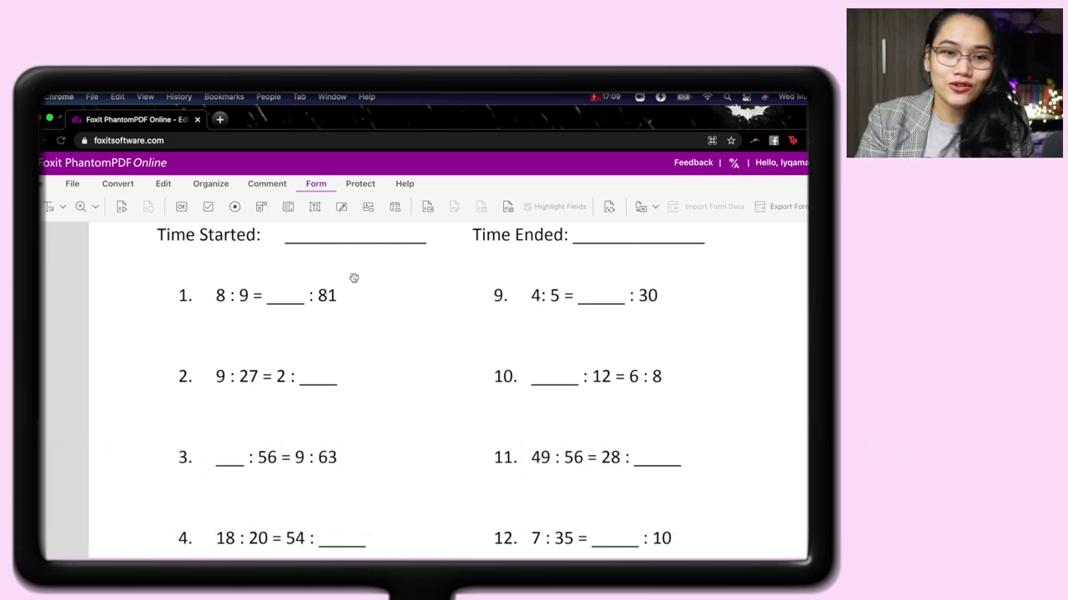
scroll(304, 303, up, 3)
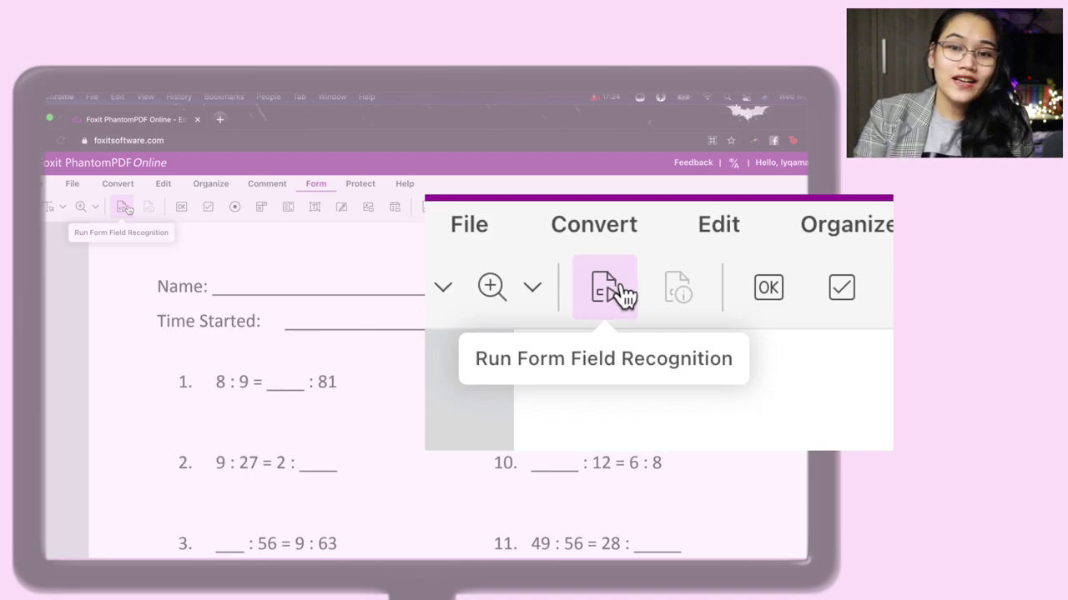
click(126, 208)
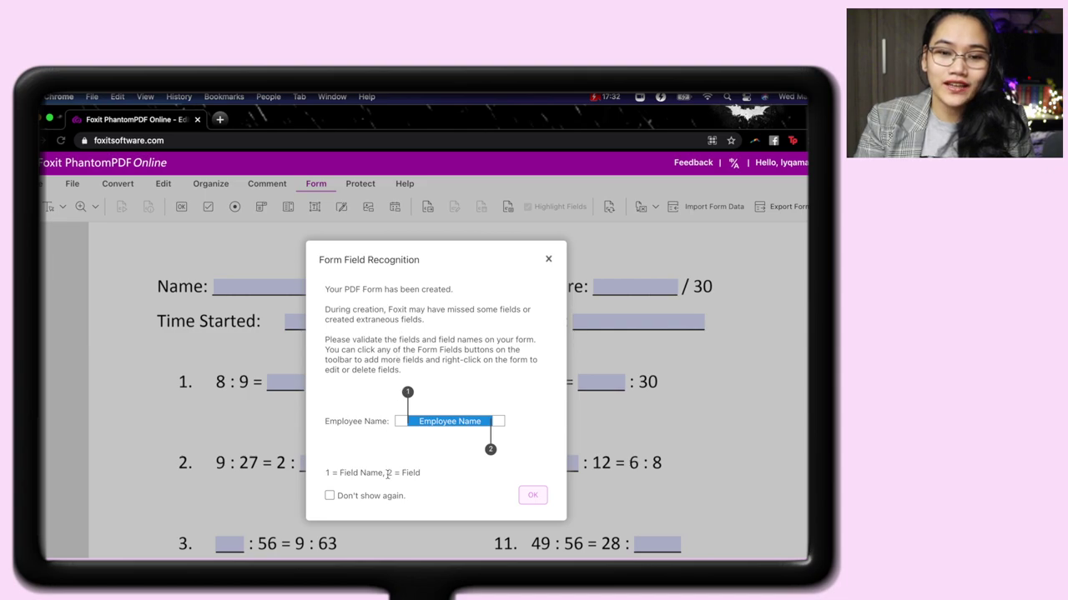
click(540, 497)
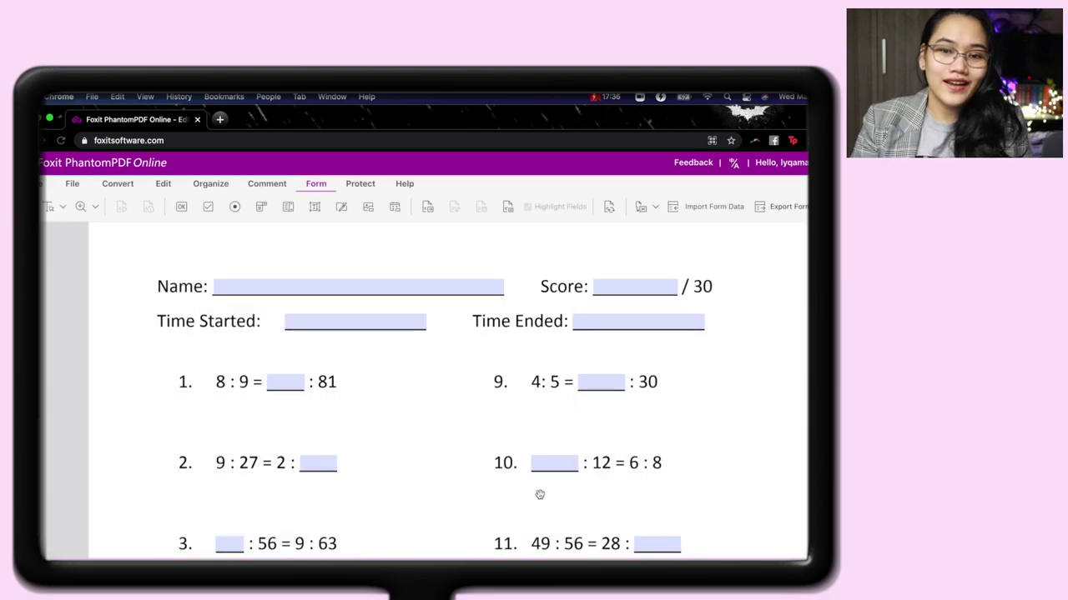
scroll(460, 457, down, 2)
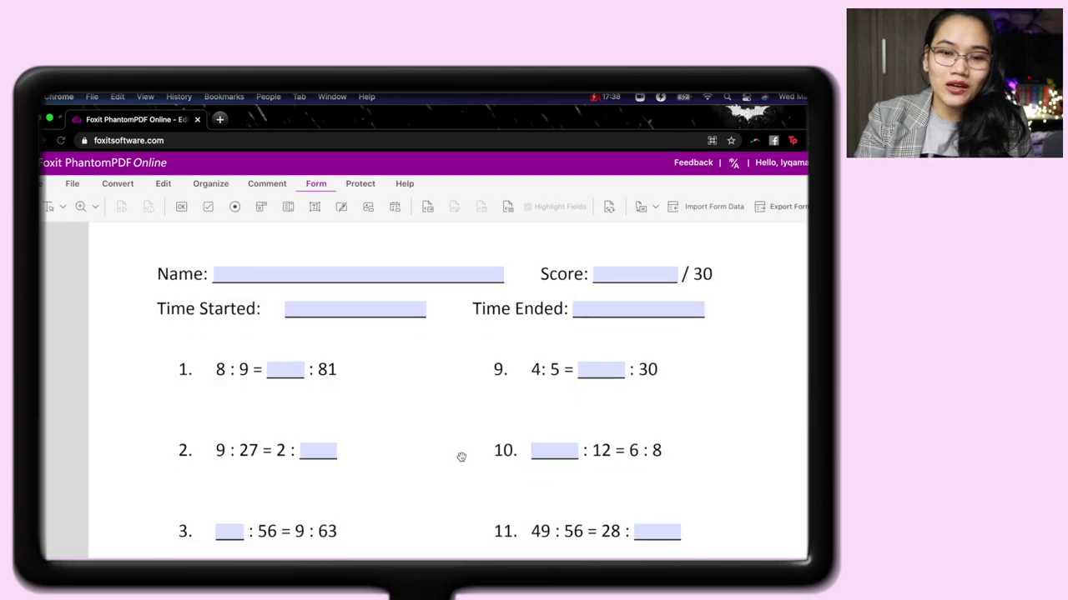
scroll(461, 457, down, 5)
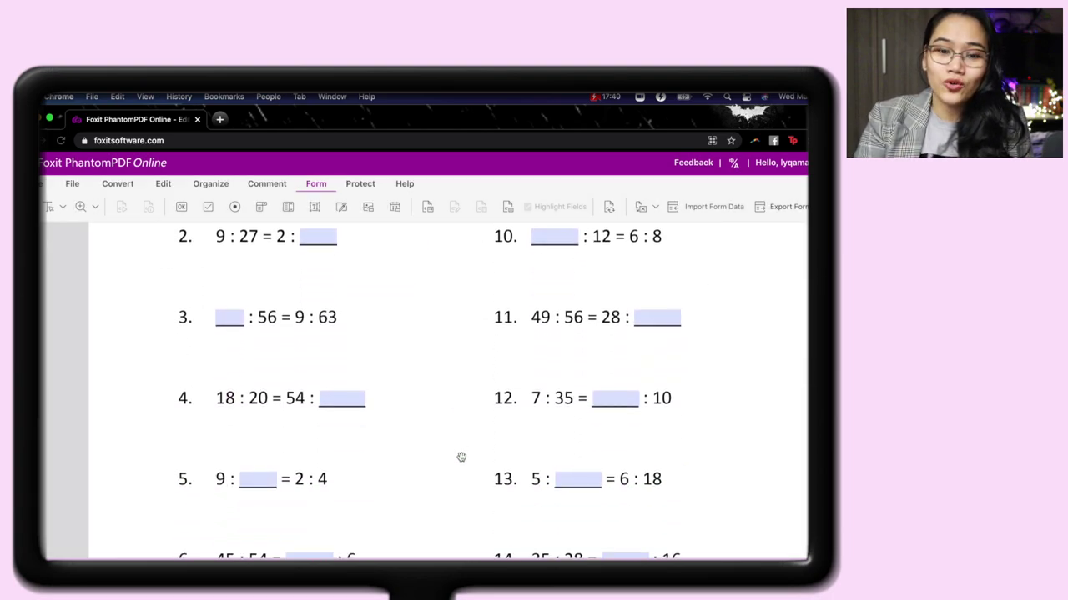
scroll(461, 457, down, 4)
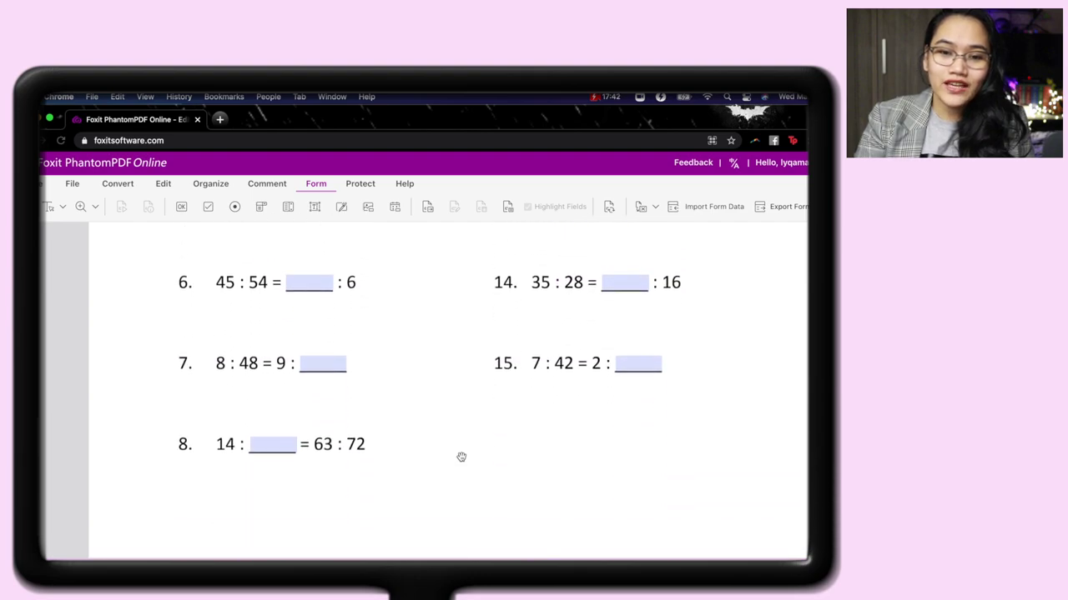
scroll(462, 457, down, 2)
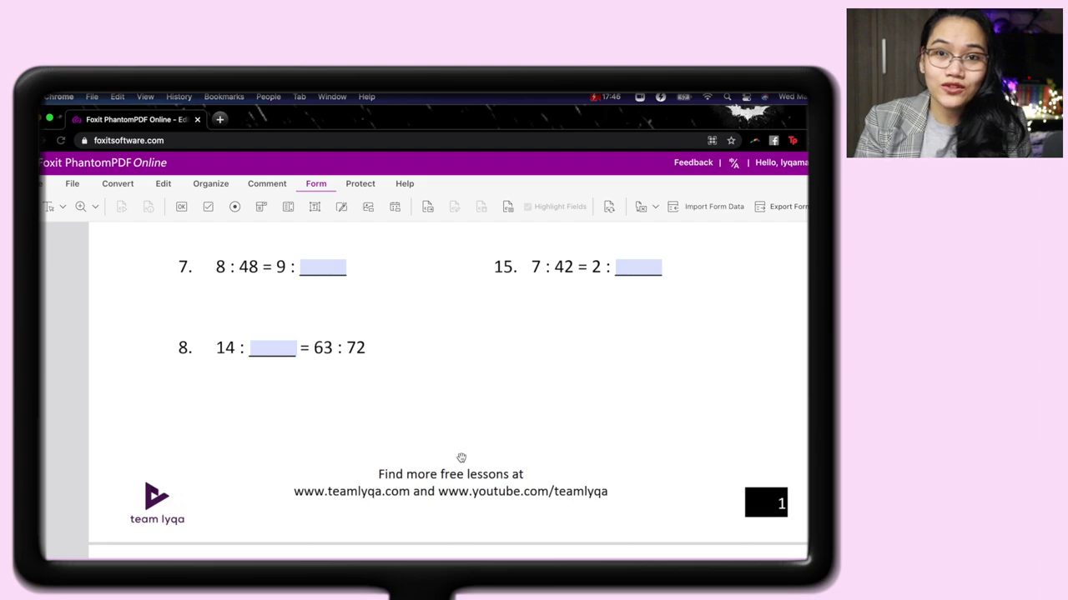
scroll(461, 457, down, 3)
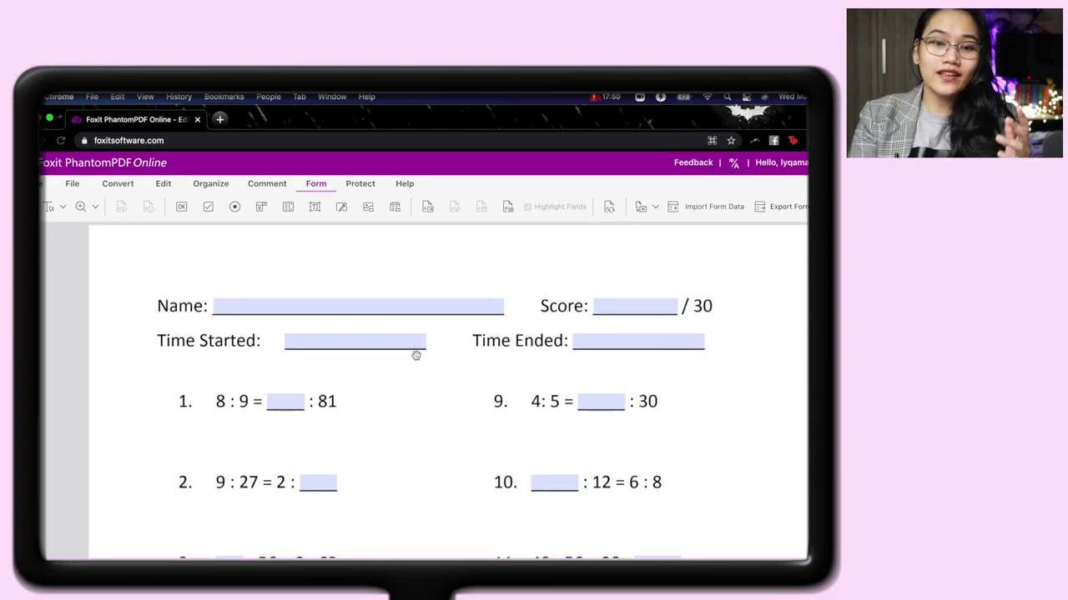
click(427, 305)
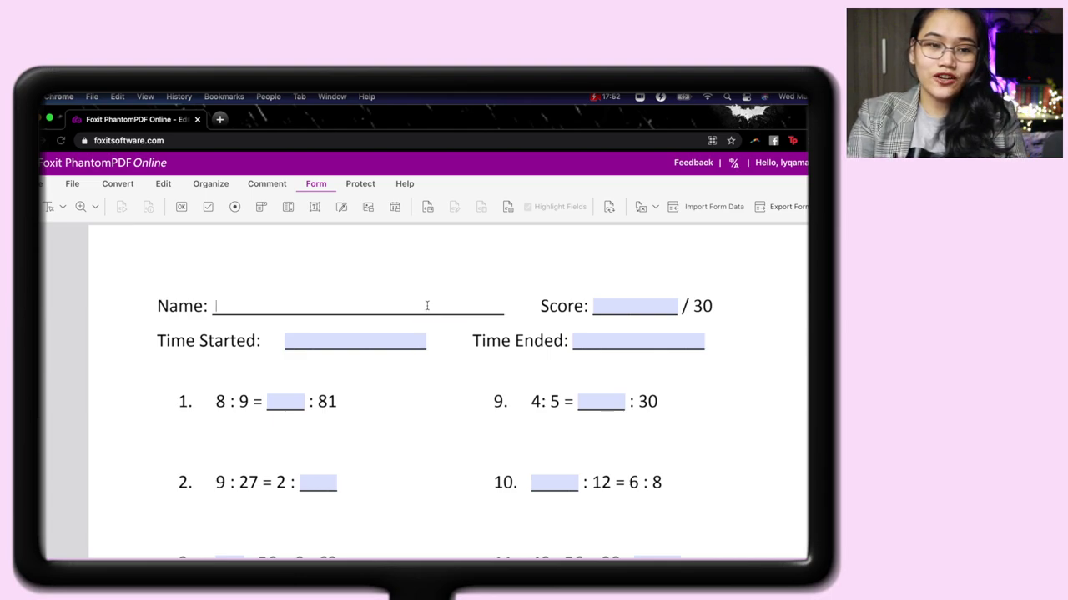
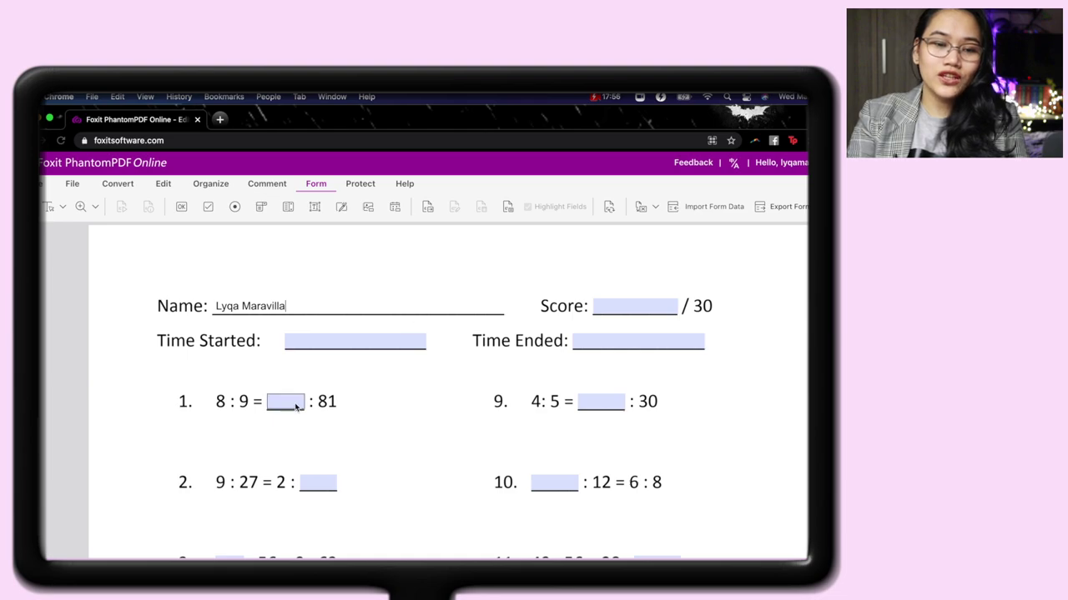
click(293, 402)
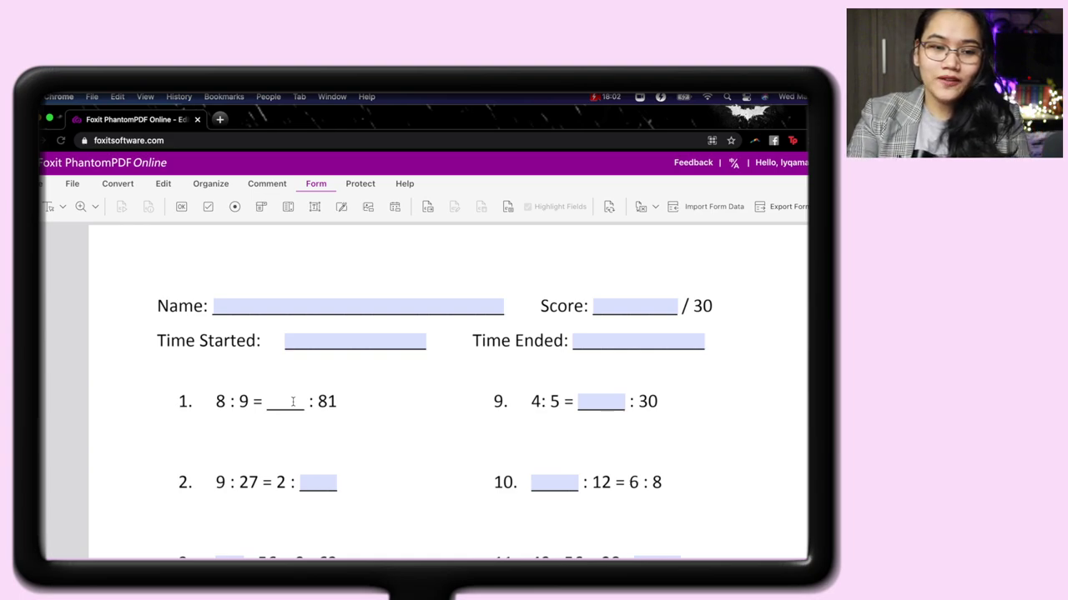
text(72)
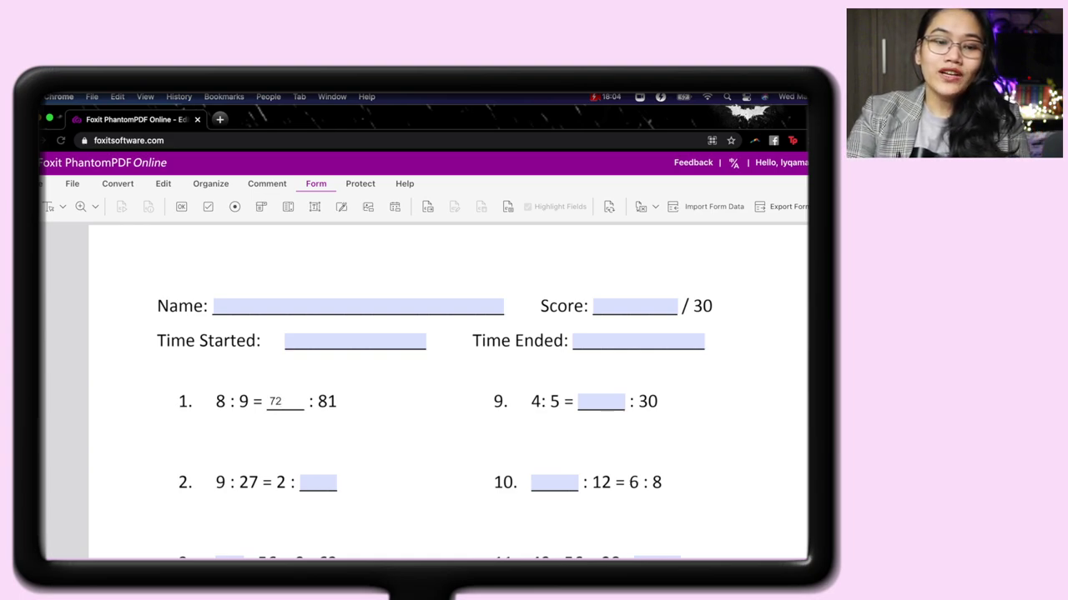
key(BackSpace)
key(BackSpace)
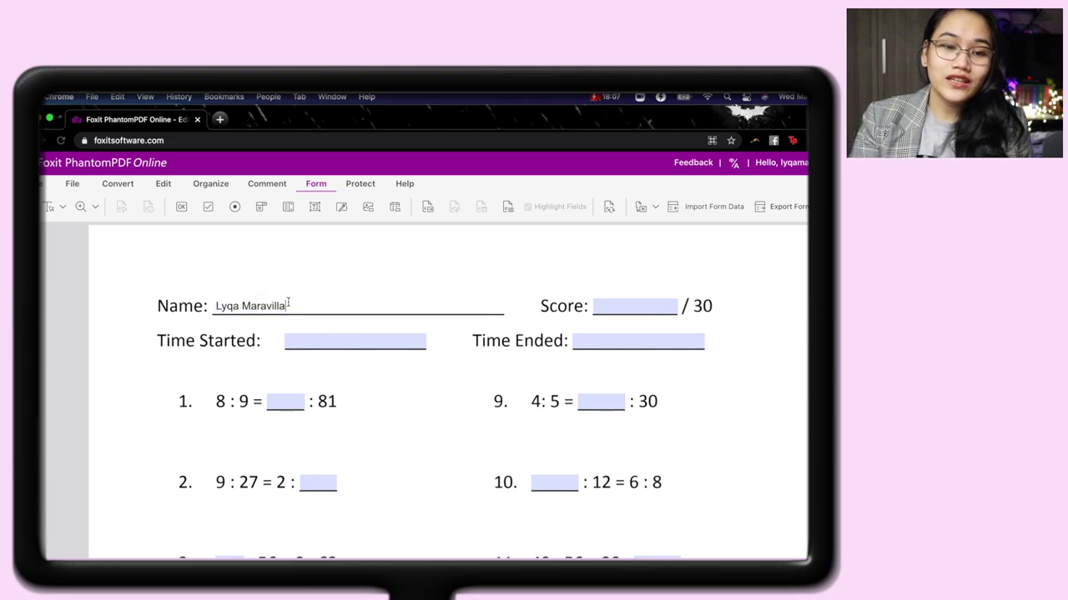
drag(288, 306, 167, 305)
key(BackSpace)
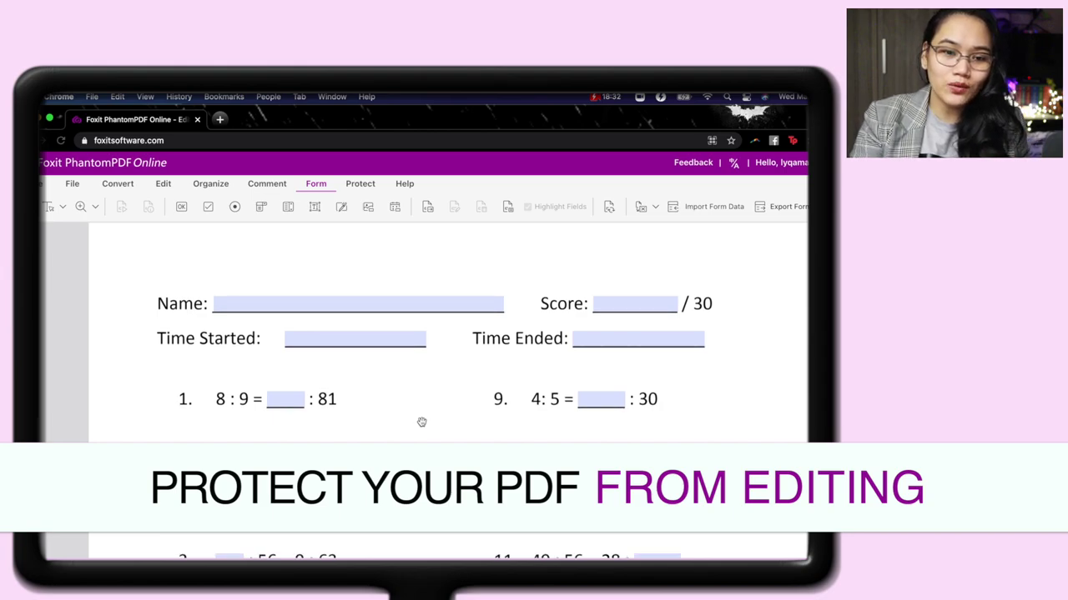
Scroll through the fillable worksheet and switch the ribbon to Protect.
scroll(421, 422, down, 1)
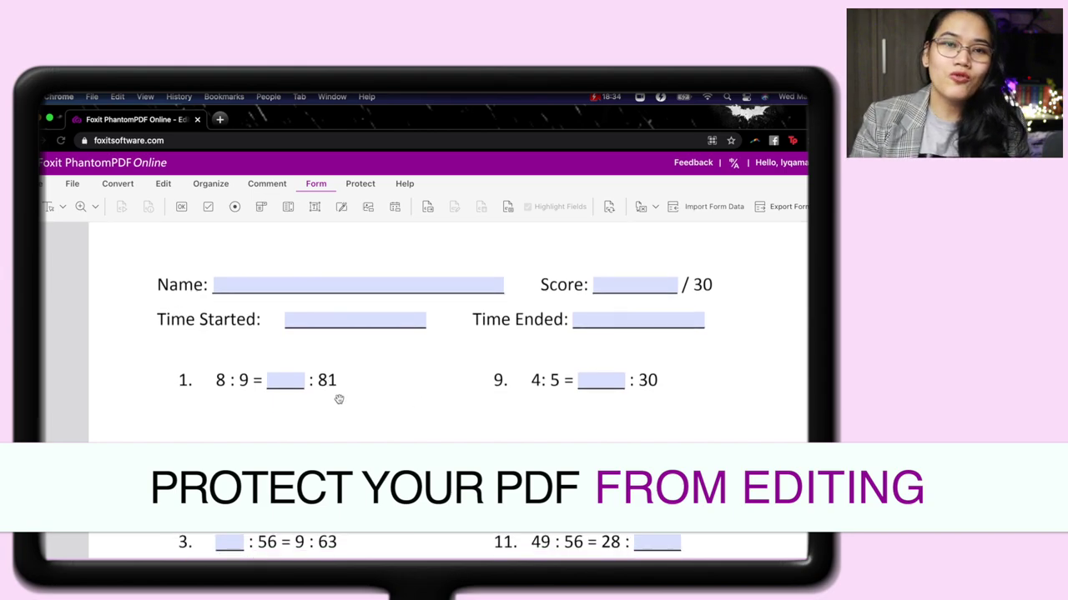
scroll(339, 400, down, 1)
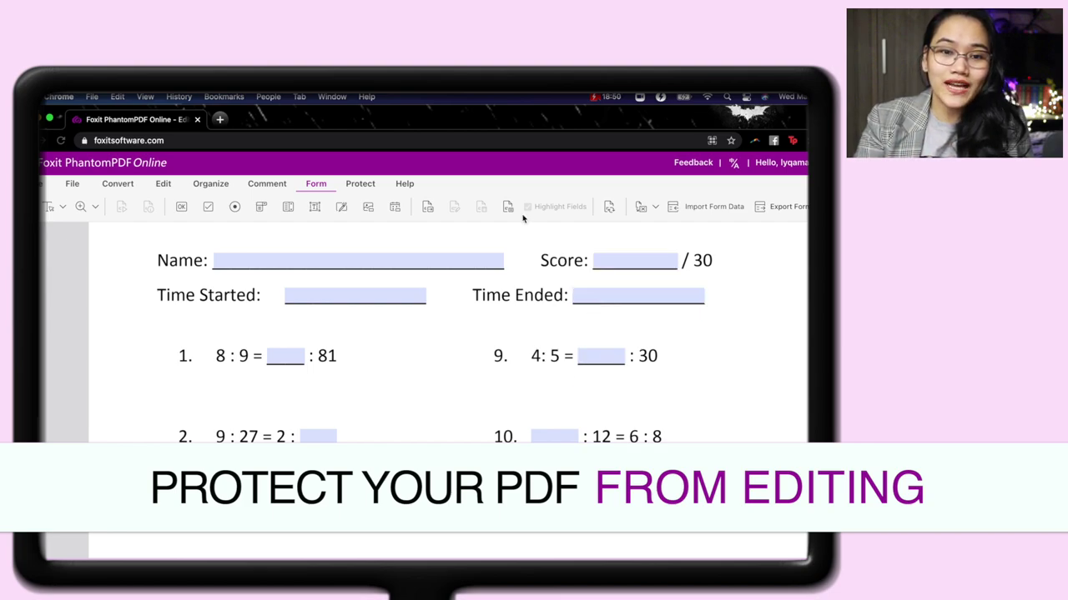
click(358, 184)
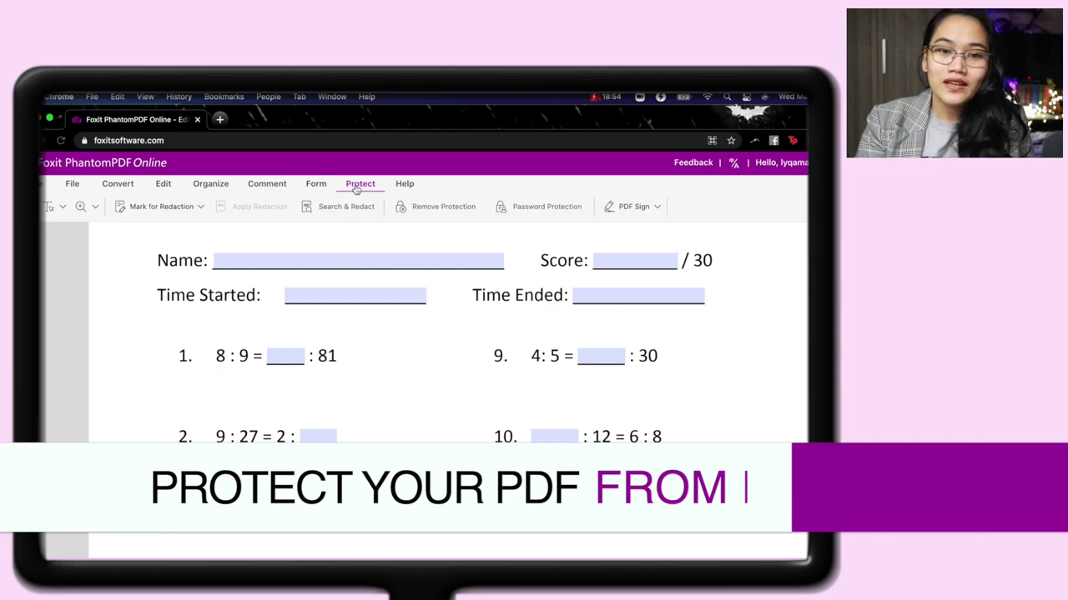
Open Password Protection and toggle 'Require a password to open the document' on, then back off.
click(579, 208)
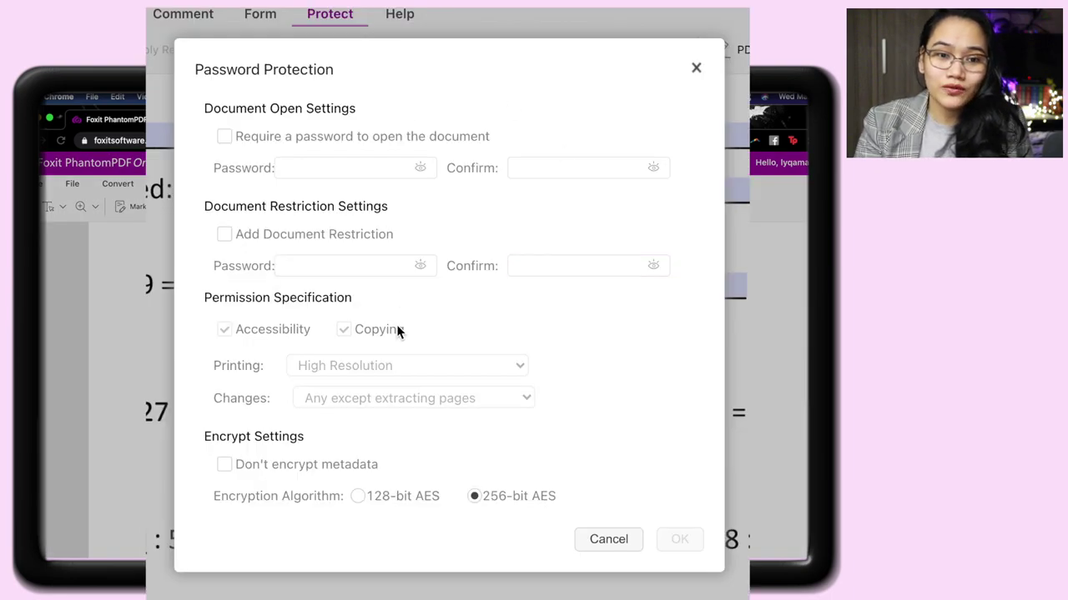
click(287, 138)
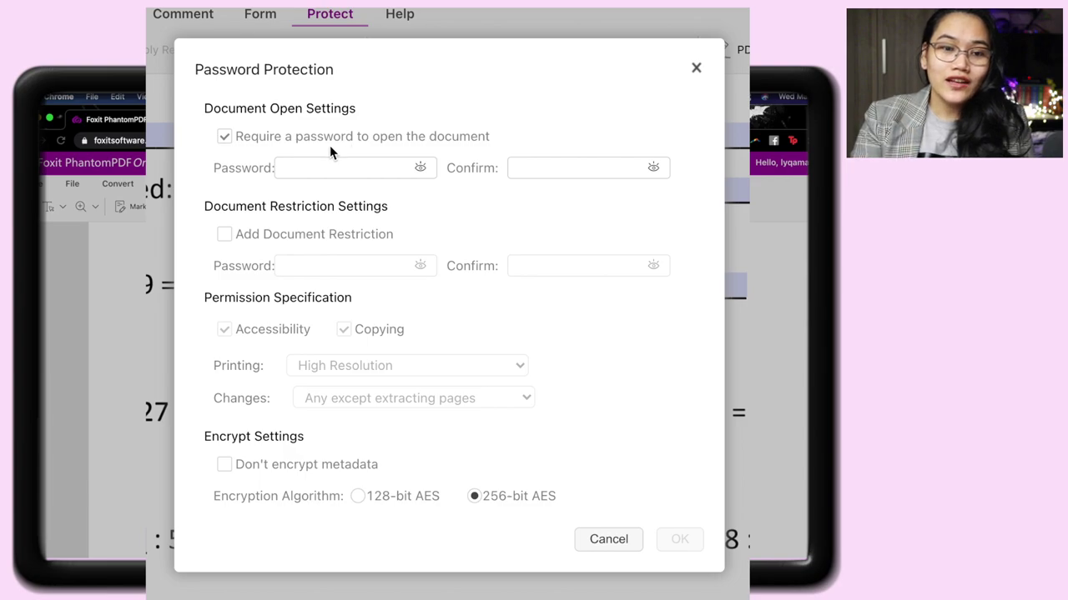
click(275, 137)
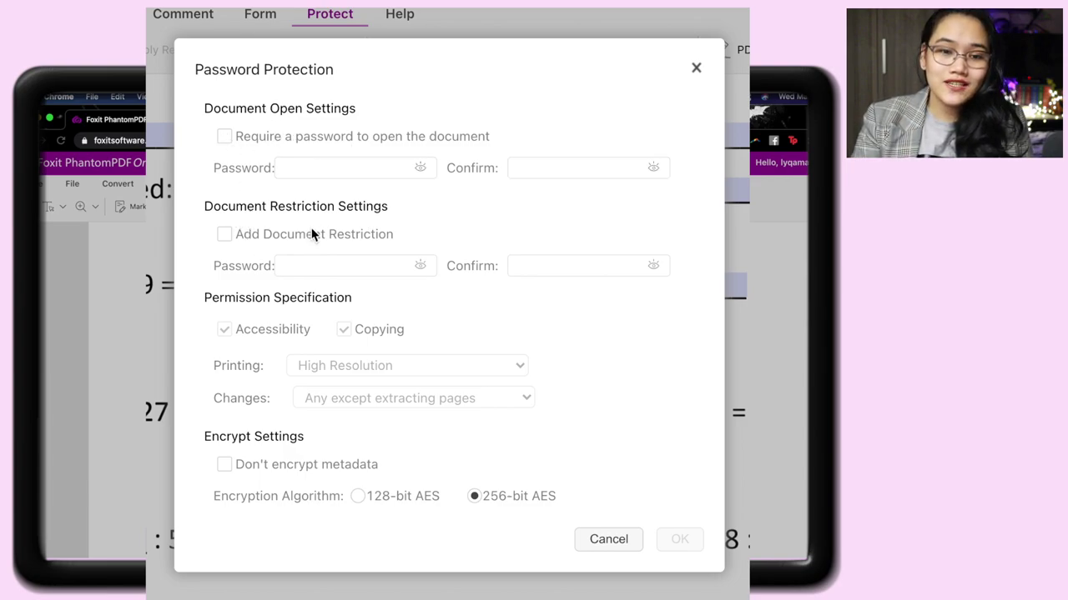
Enable document restriction allowing only 'Filling in forms and signing', and enter the restriction password.
click(224, 234)
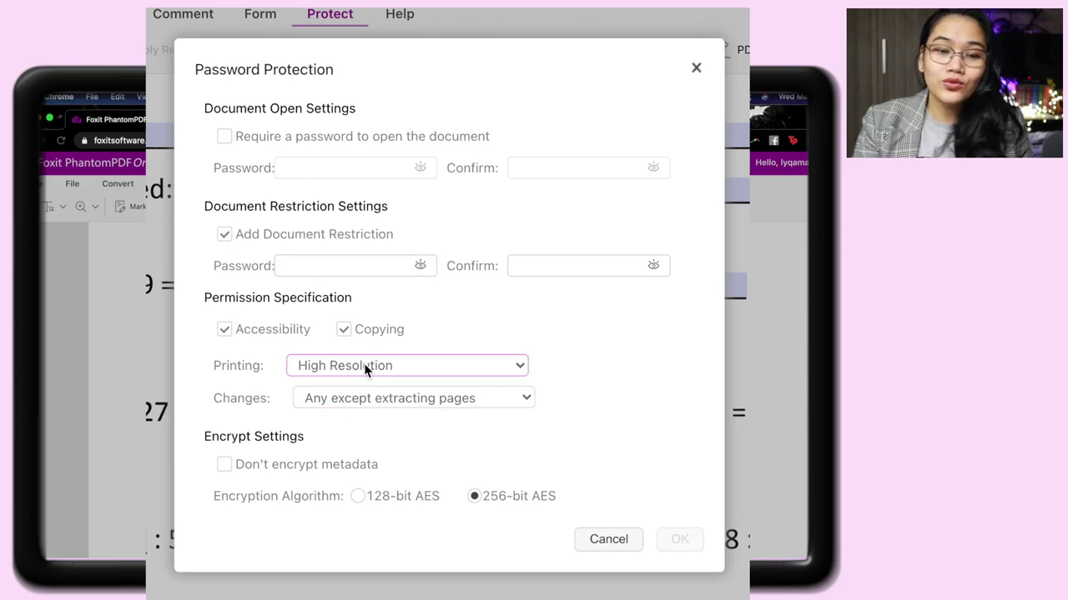
click(330, 400)
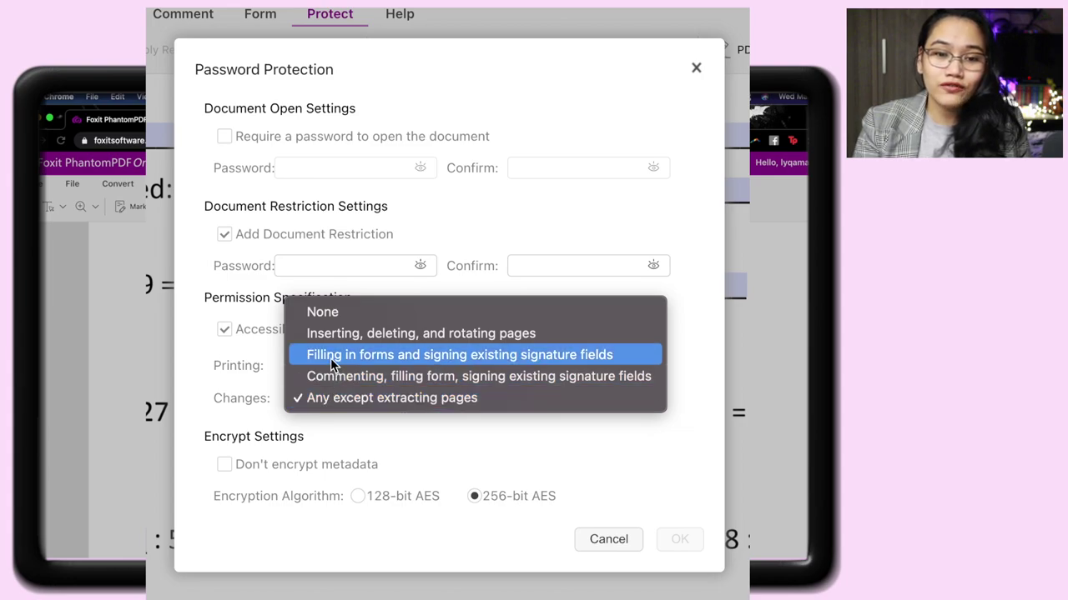
click(456, 354)
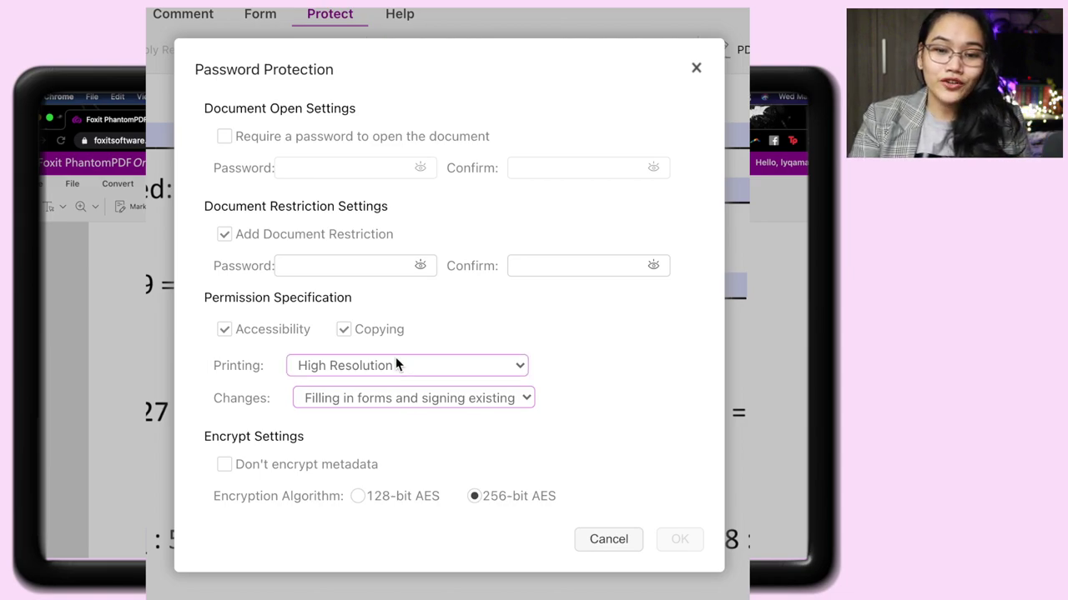
click(325, 266)
text(12345)
click(547, 265)
text(12345)
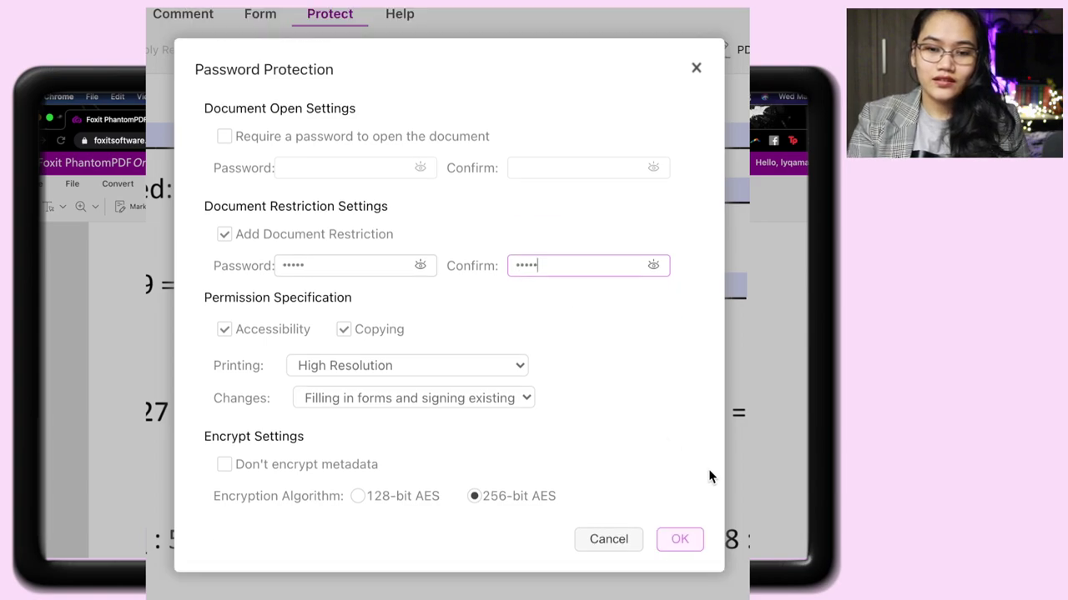
Apply the restriction settings and use Save and Download for the protected worksheet.
click(678, 542)
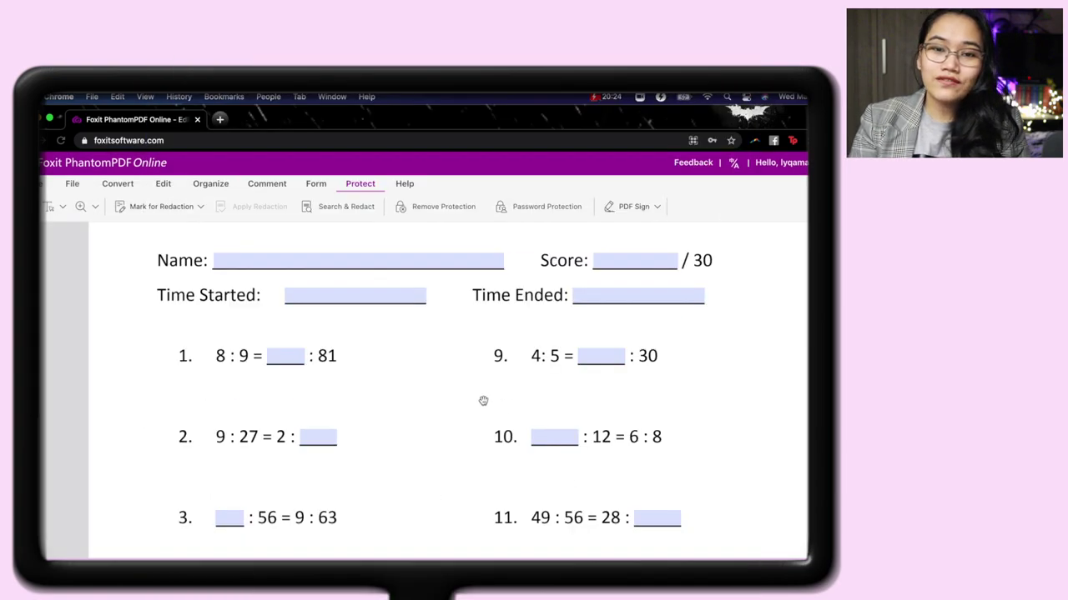
click(77, 186)
click(221, 206)
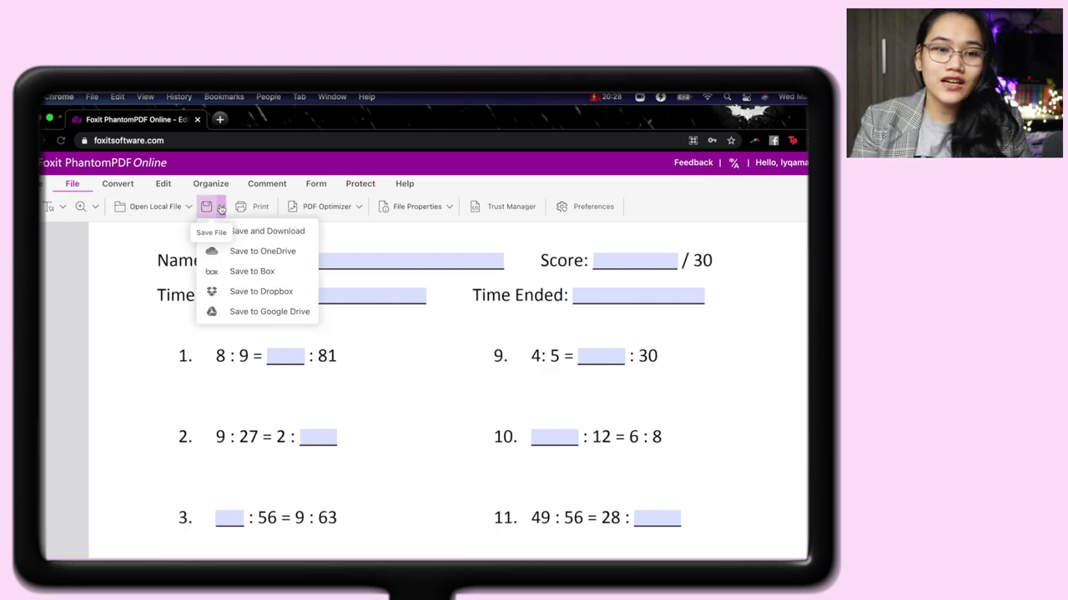
click(252, 231)
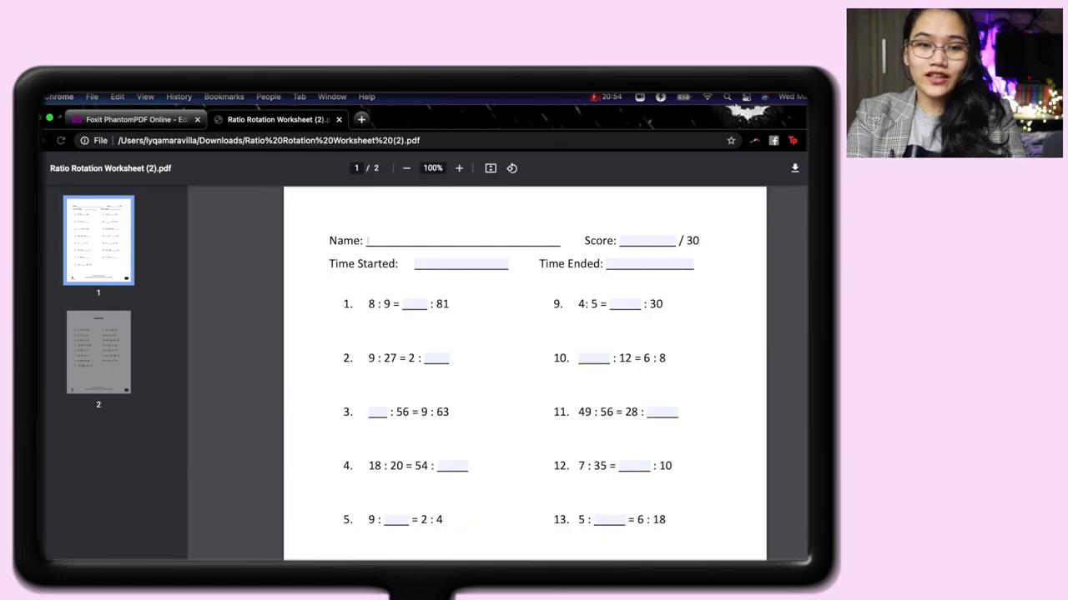
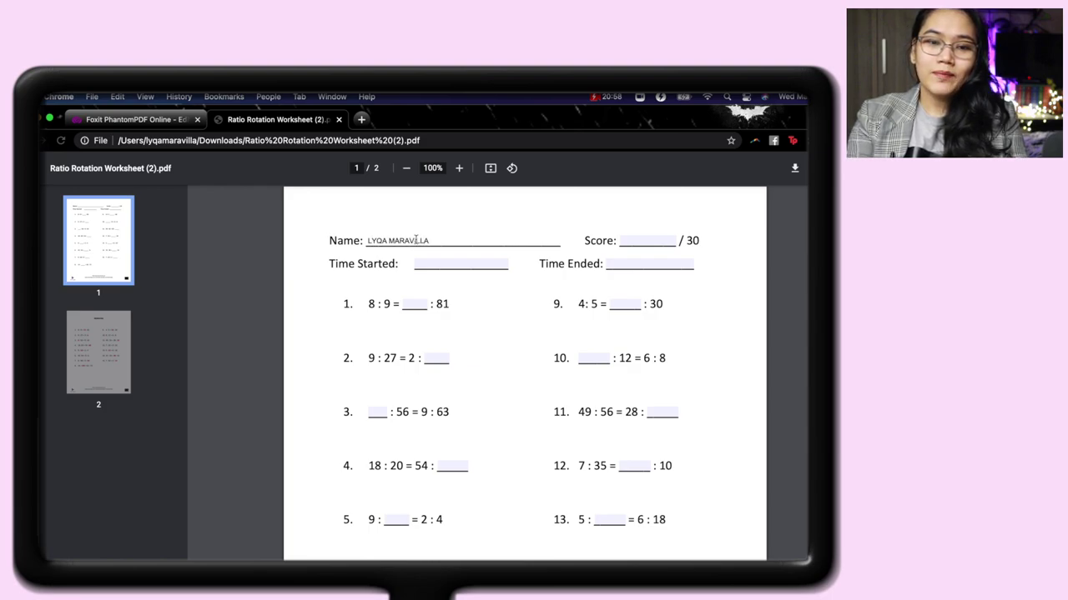
Enter the student's name, 72 for item 1 and 24 for item 9.
click(417, 305)
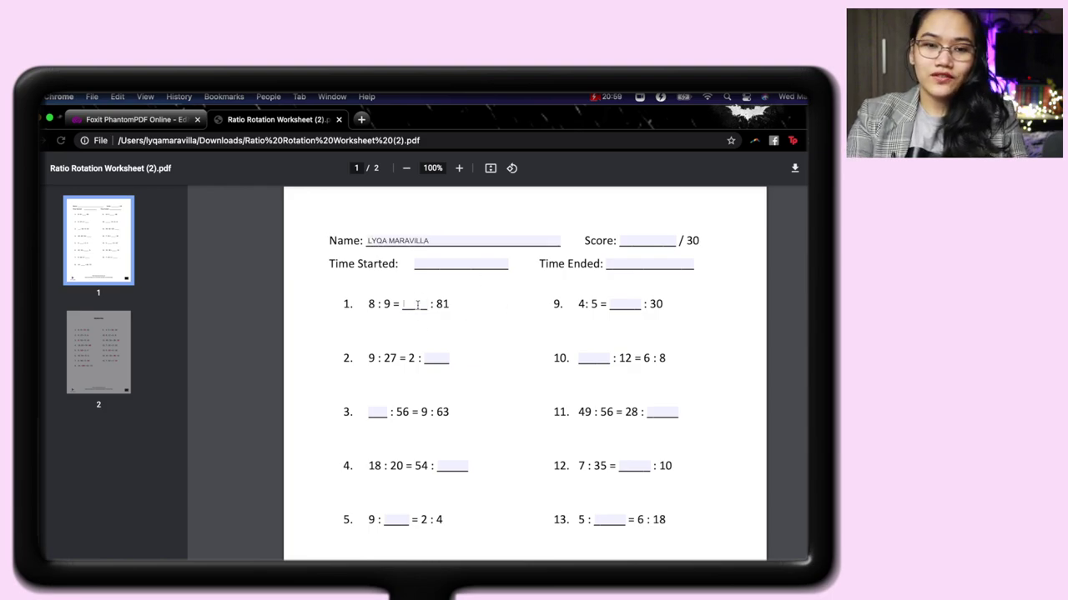
text(72)
key(Tab)
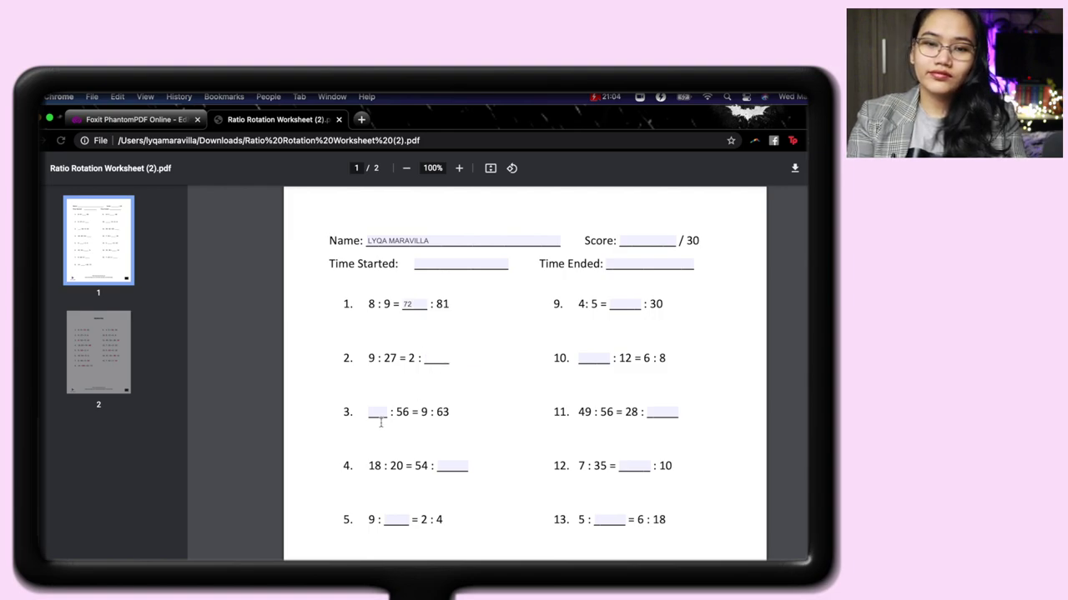
click(628, 305)
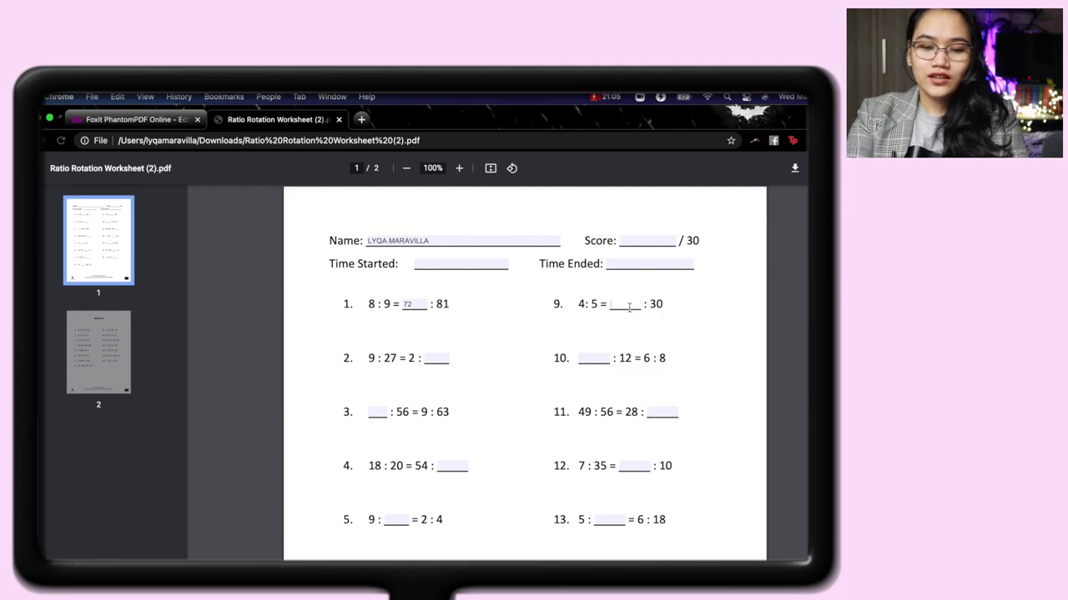
text(24)
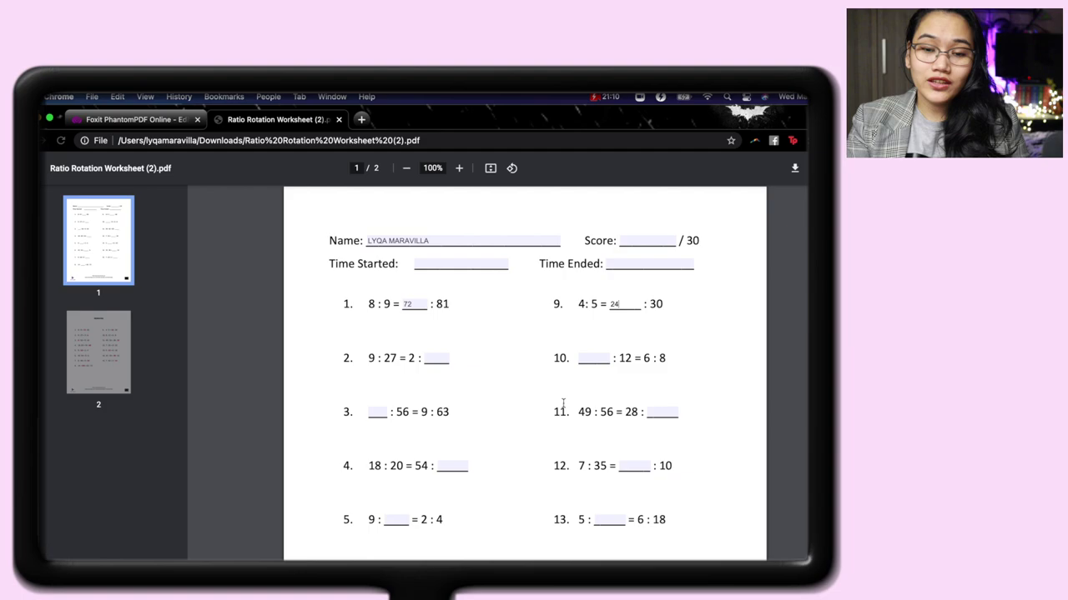
scroll(563, 404, down, 8)
scroll(563, 403, up, 4)
scroll(563, 404, up, 5)
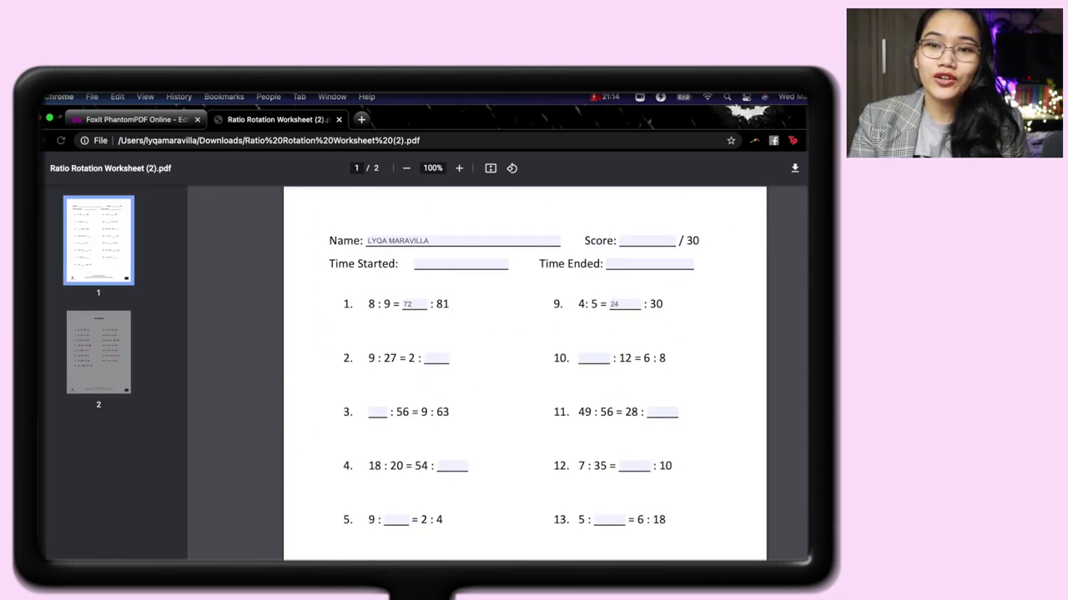
Save the filled worksheet as a PDF through Print's Save as PDF option.
key(super+p)
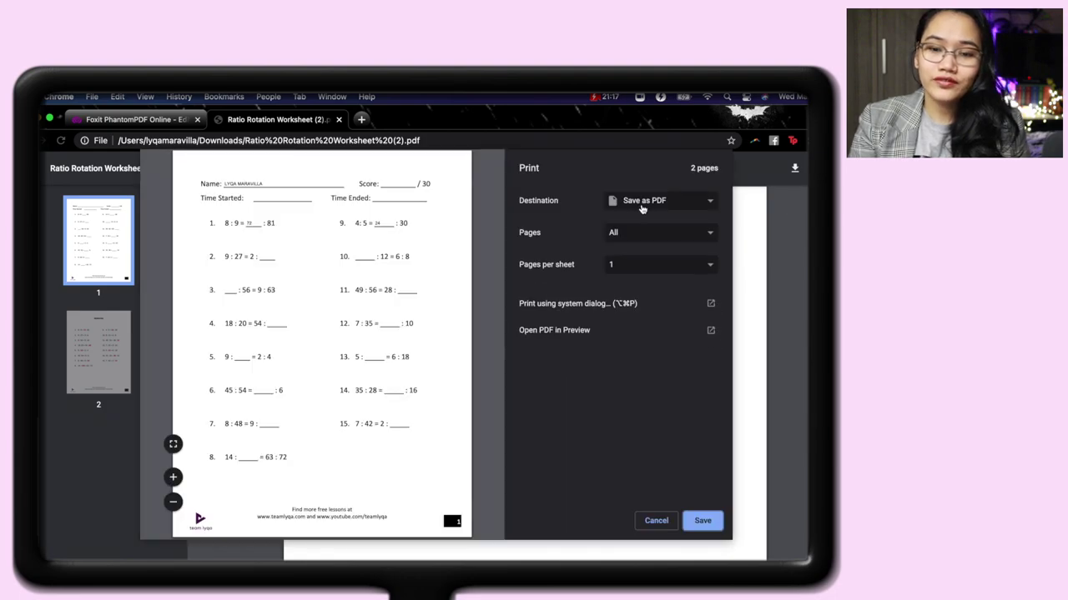
click(702, 521)
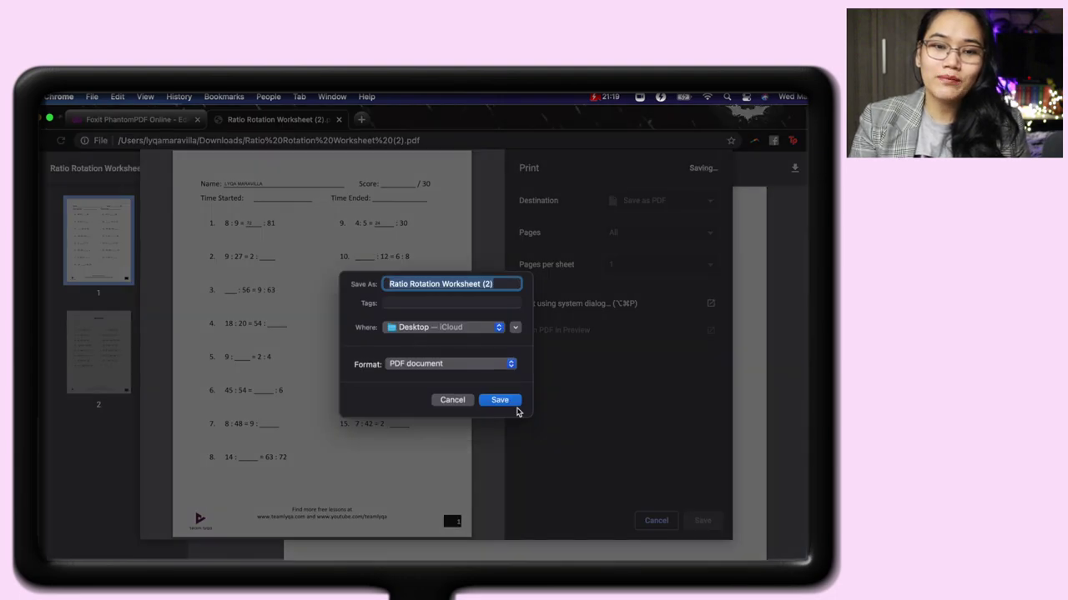
click(514, 408)
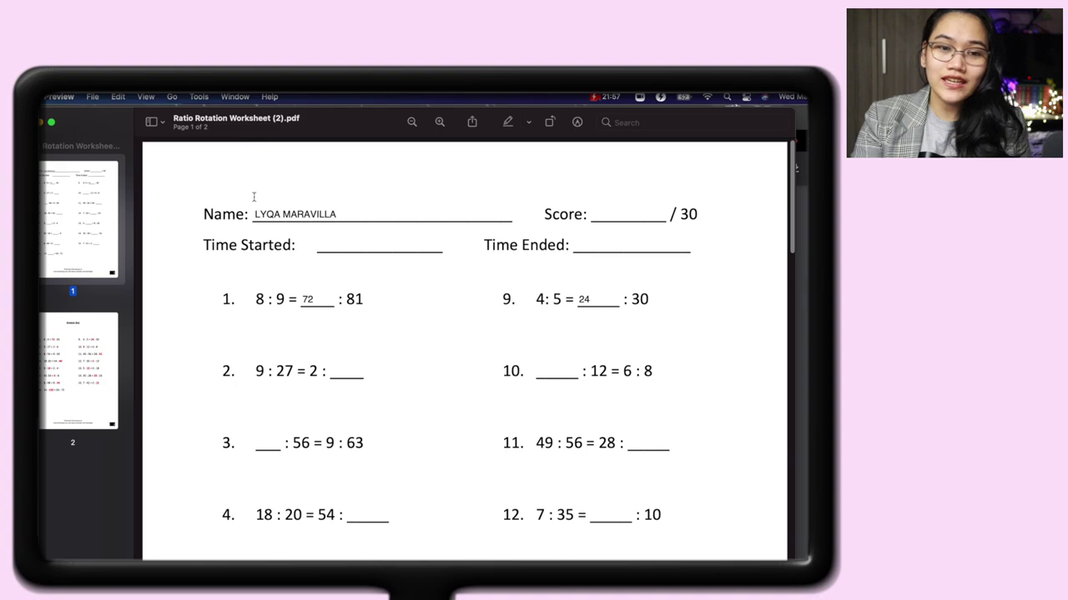
In Preview, select the filled-in name and test the Score and Time Started blanks.
drag(254, 214, 454, 212)
drag(616, 209, 664, 214)
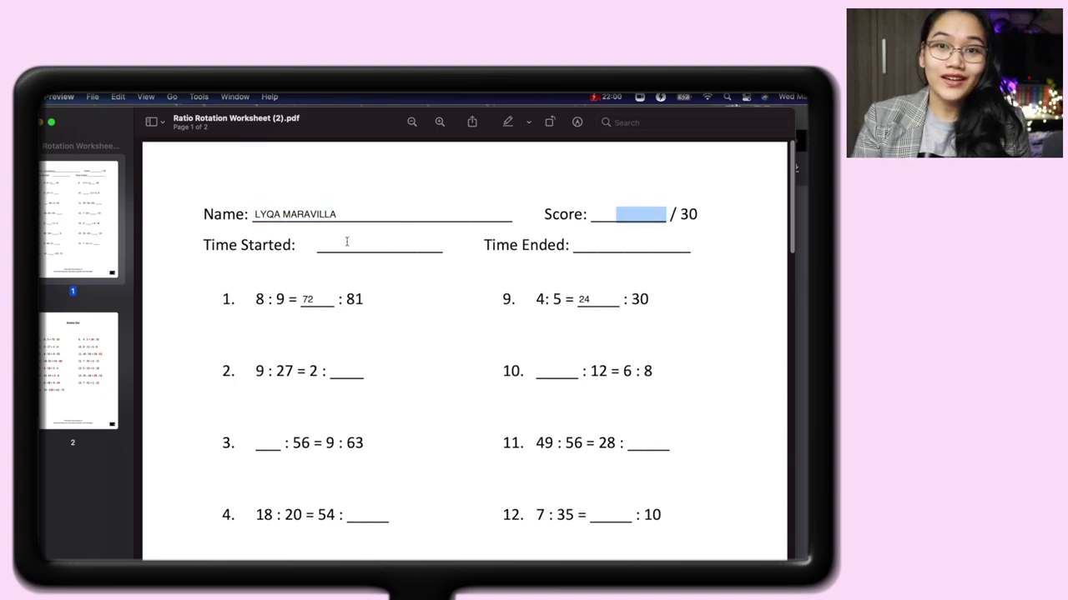
drag(345, 241, 447, 246)
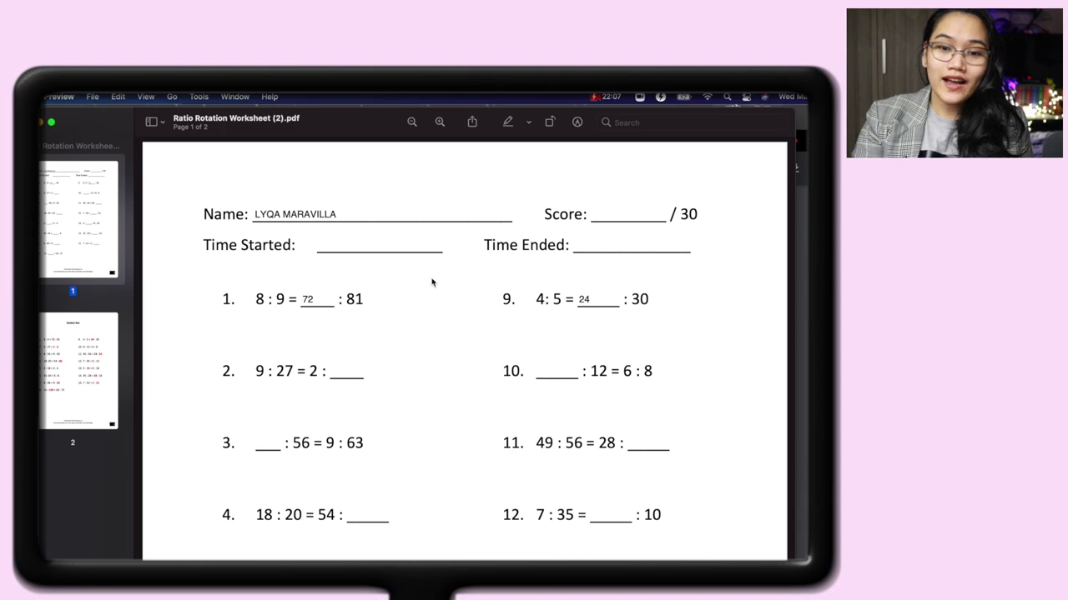
Scroll through the saved copy to review the answers 72 and 24.
scroll(408, 329, down, 2)
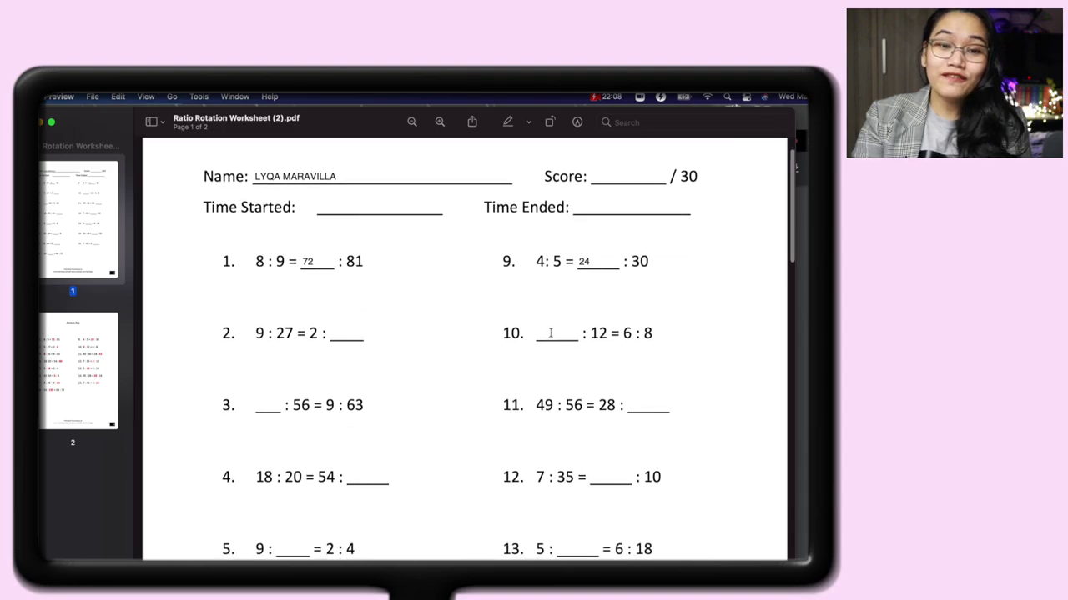
scroll(552, 334, down, 2)
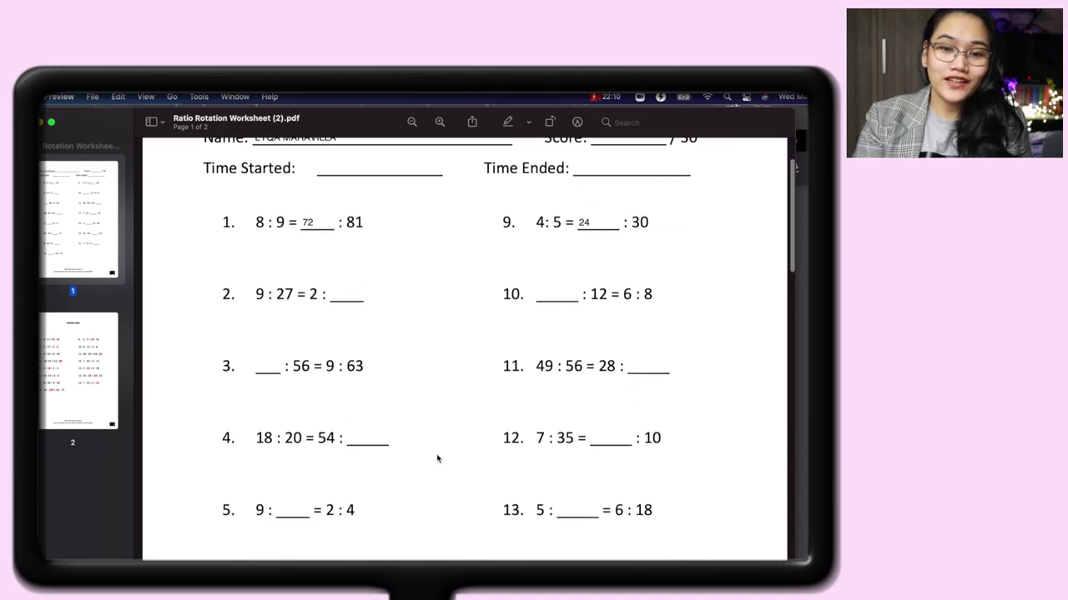
scroll(436, 456, down, 10)
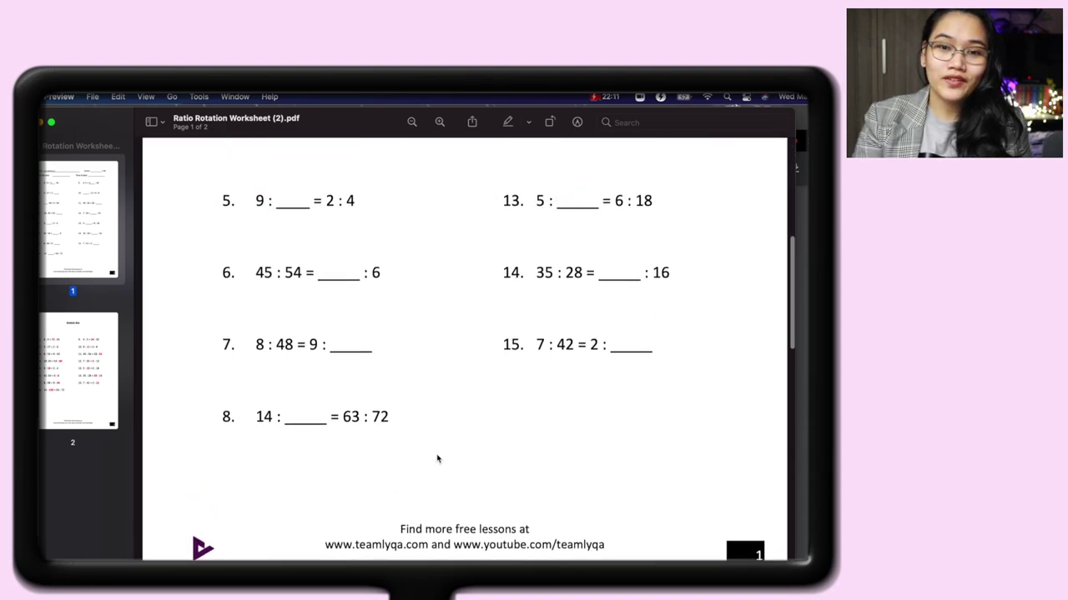
scroll(434, 458, up, 8)
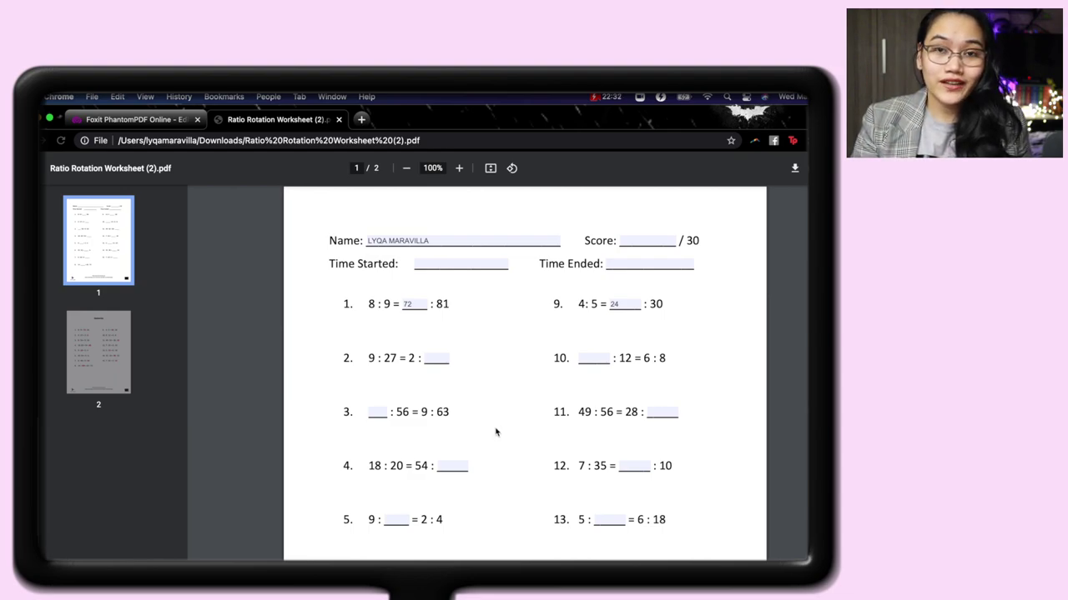
Scroll the protected ratio worksheet to show the empty answer blanks for problems 2–15.
scroll(495, 432, down, 1)
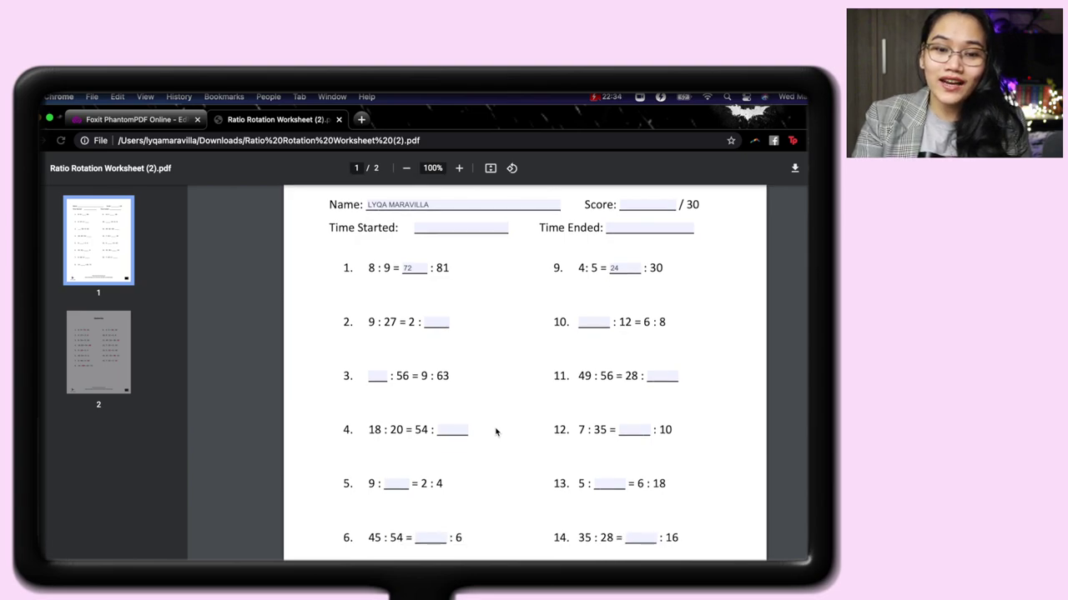
scroll(527, 458, down, 3)
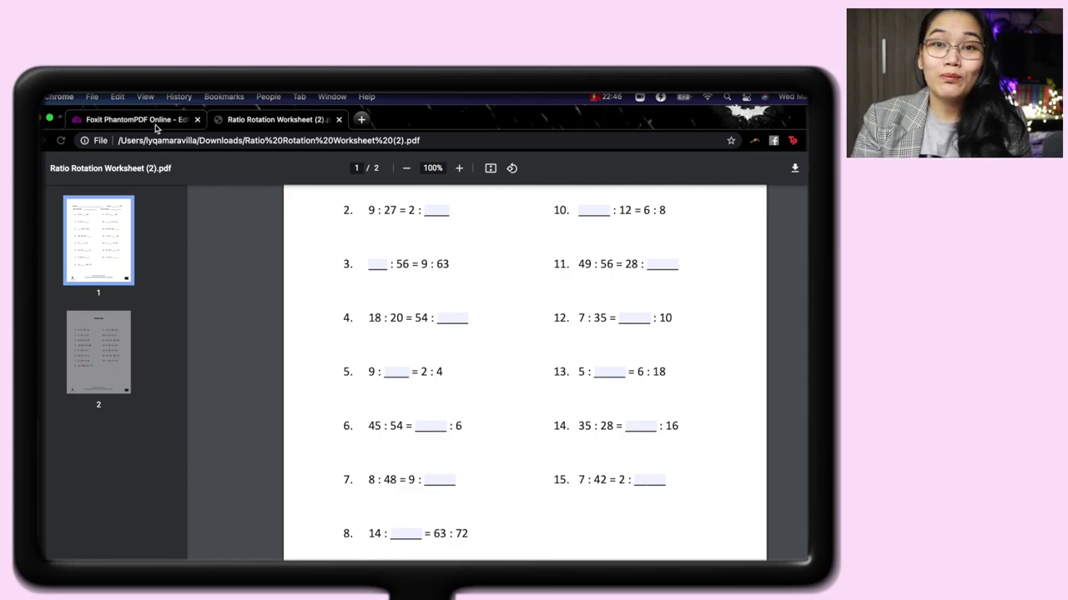
Open Comparing Fractions #1.pdf from the Worksheets folder in Foxit and scroll its fraction comparisons.
click(158, 119)
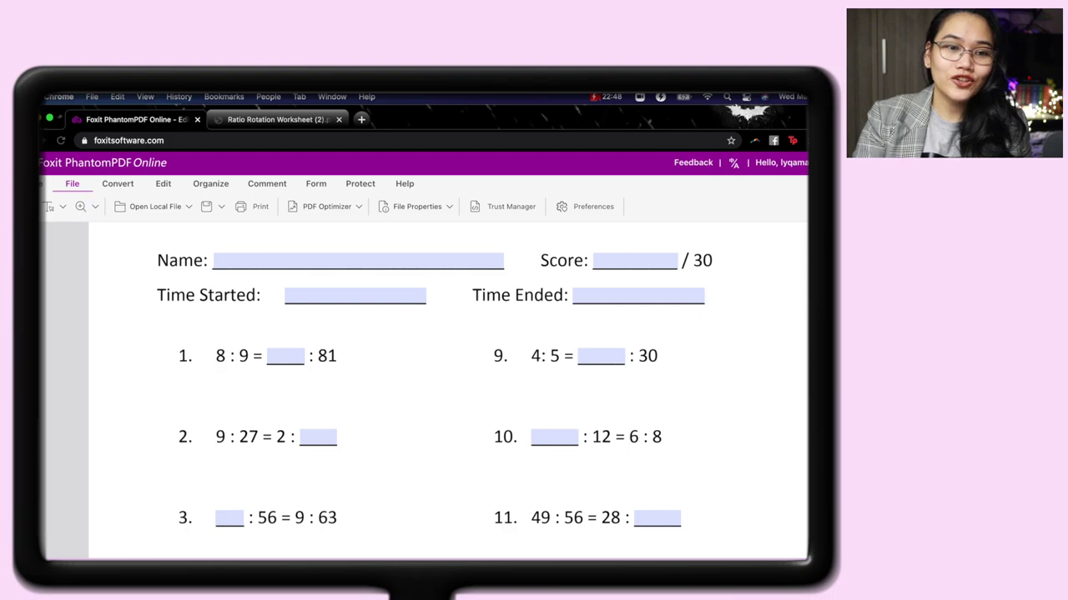
click(43, 183)
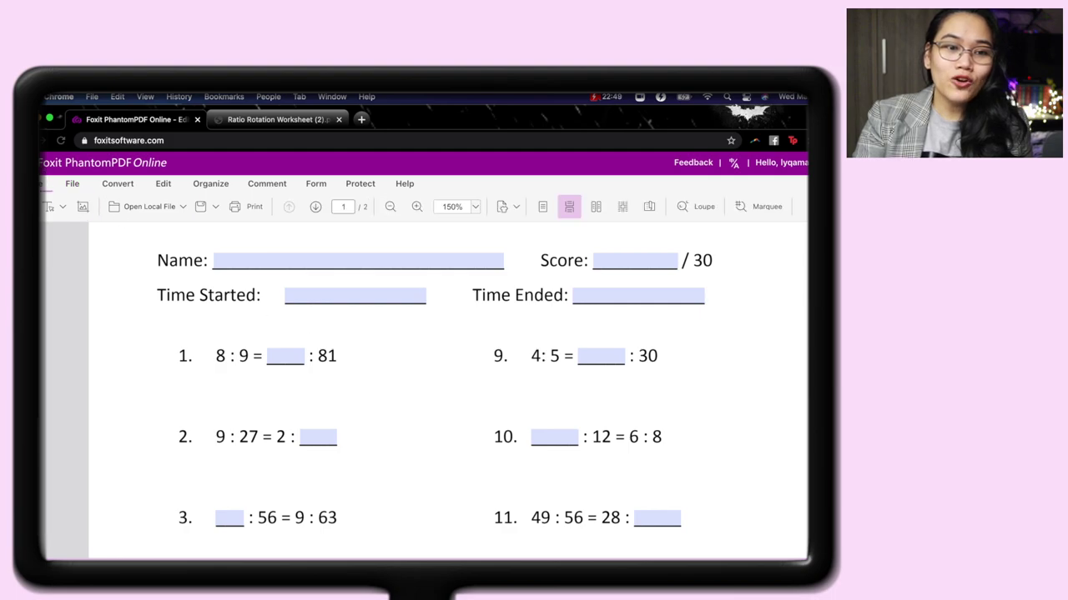
click(154, 208)
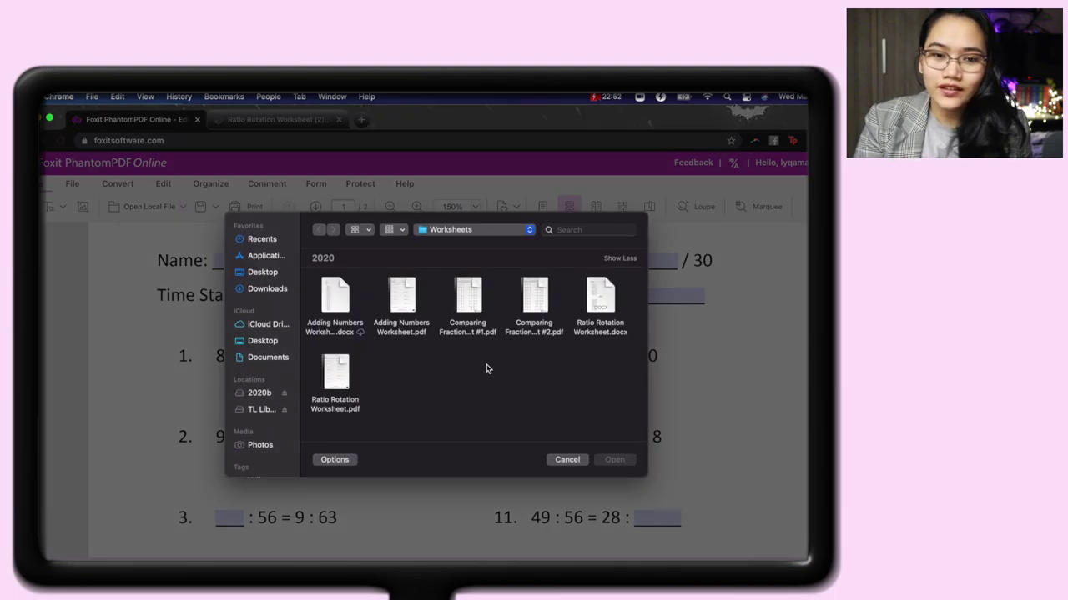
double_click(479, 333)
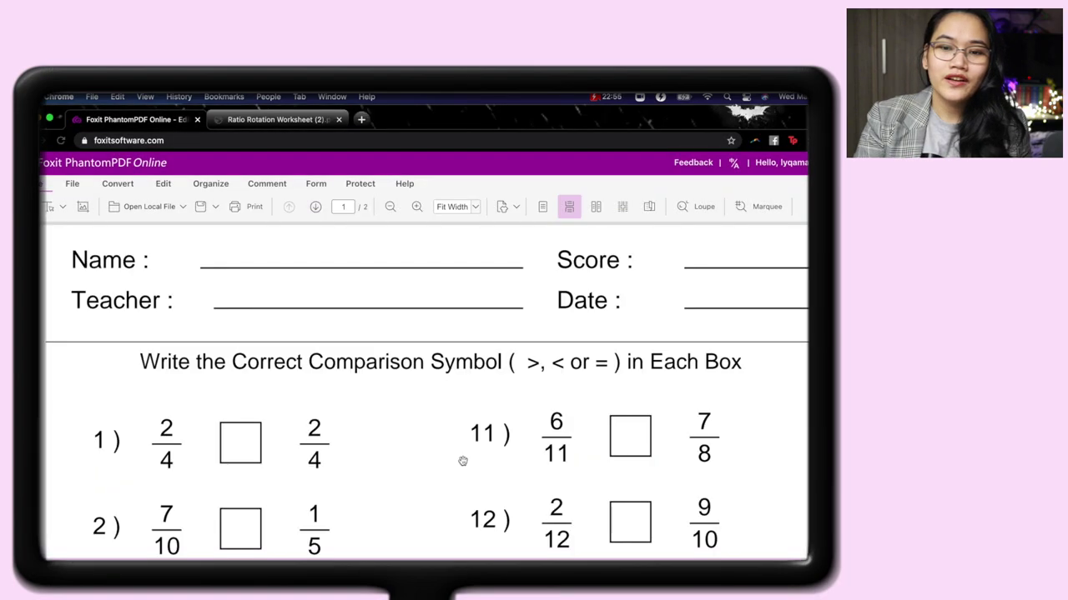
scroll(399, 472, down, 1)
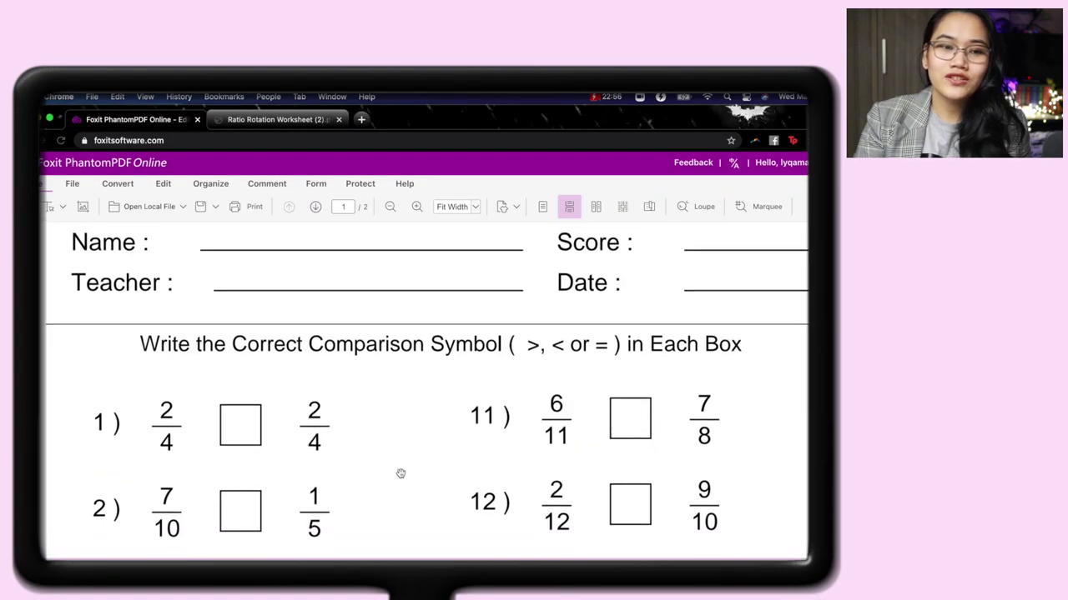
scroll(400, 474, down, 1)
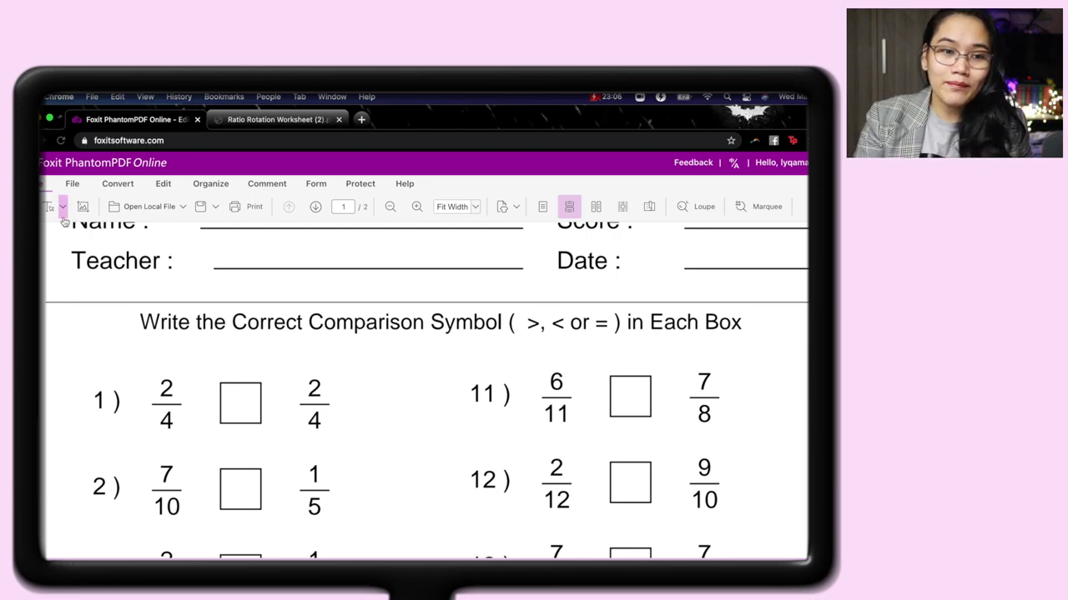
click(163, 185)
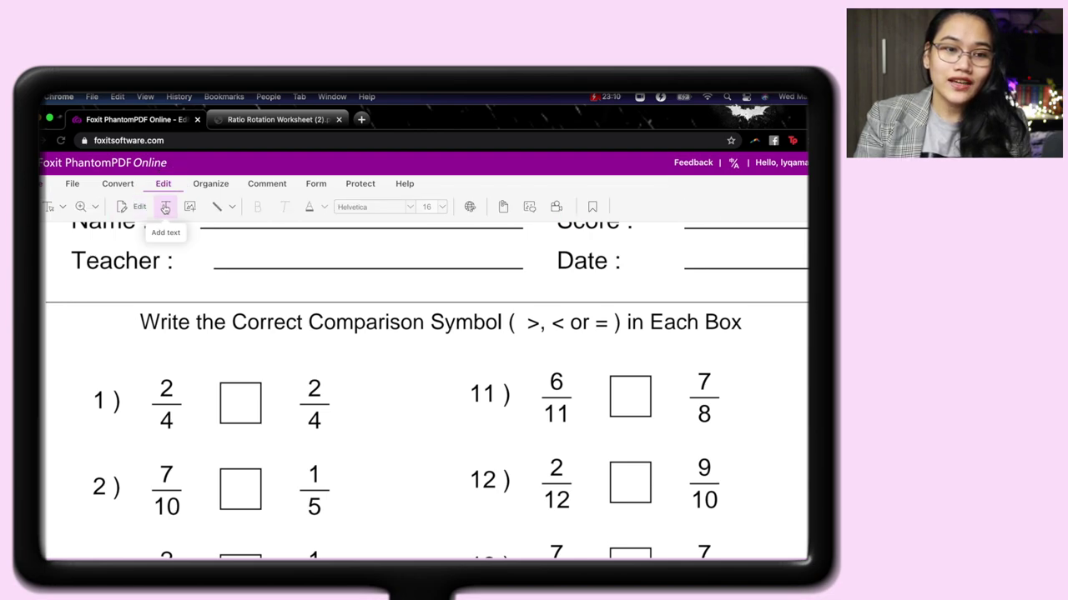
click(140, 207)
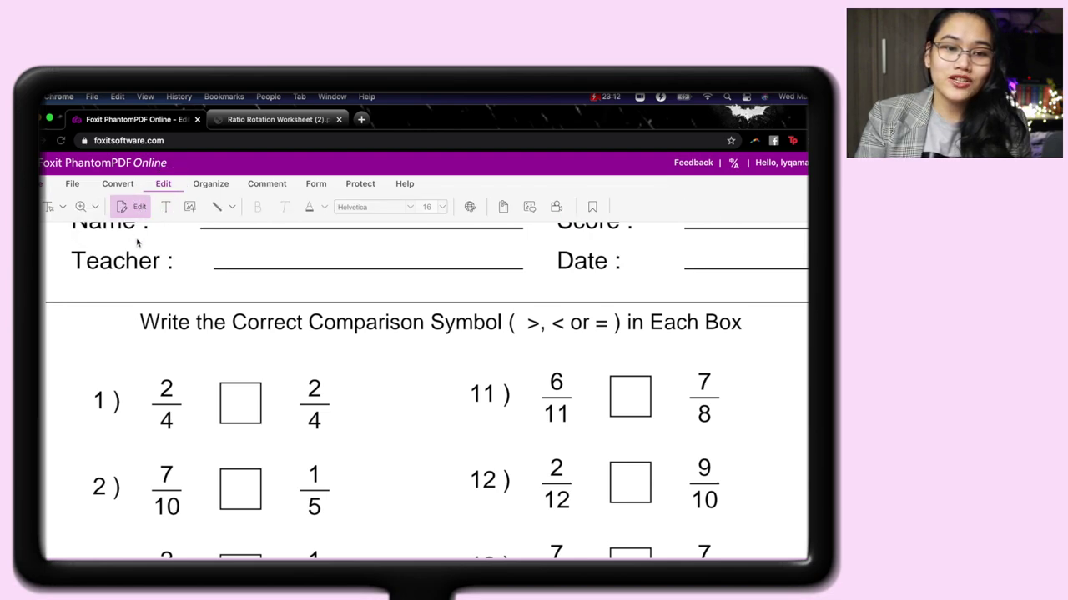
click(263, 323)
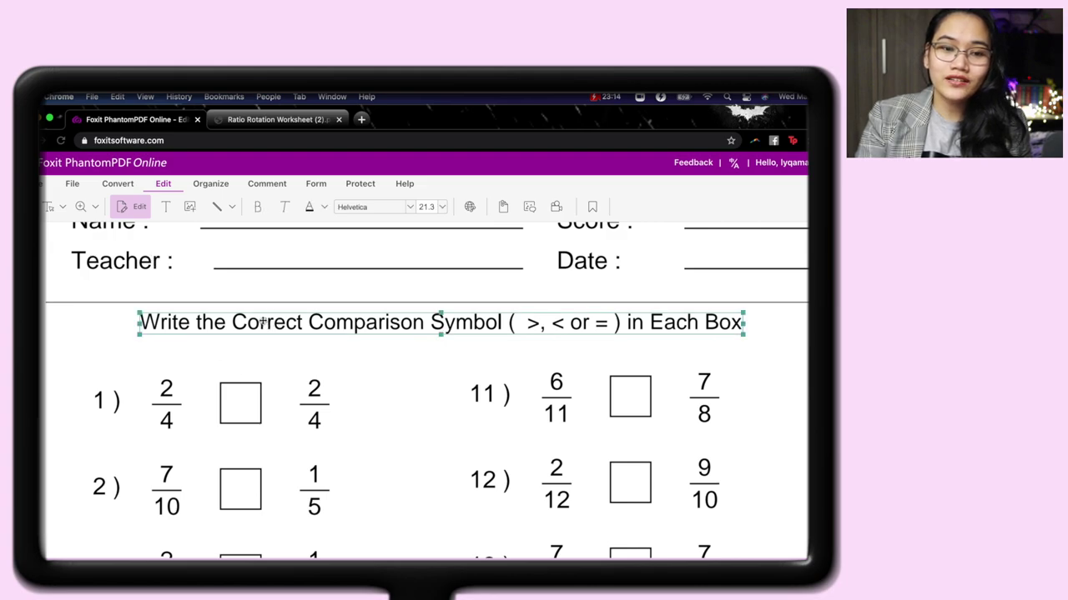
click(253, 323)
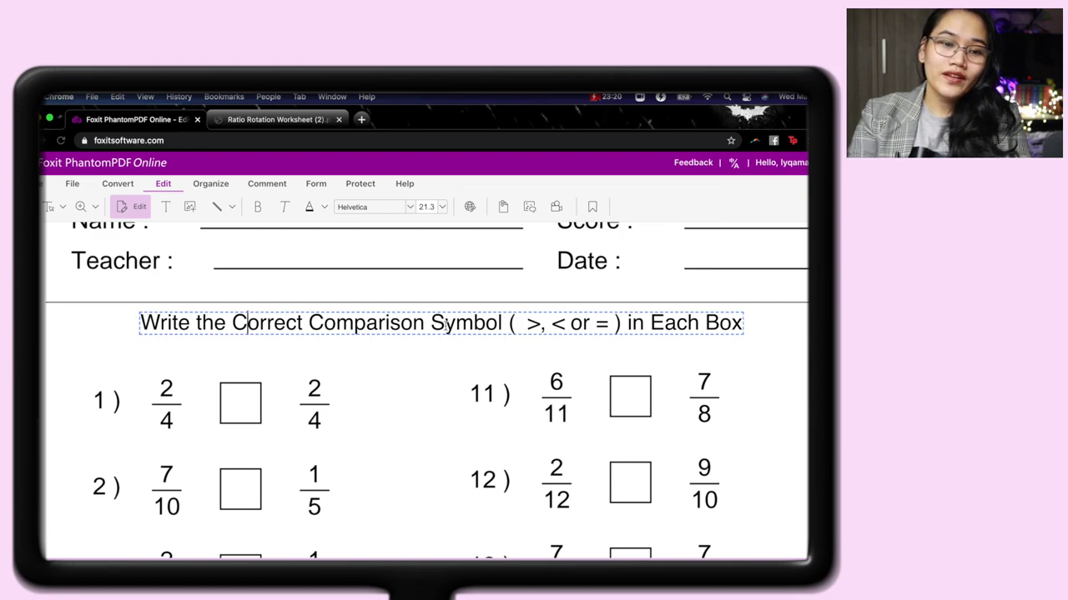
double_click(255, 324)
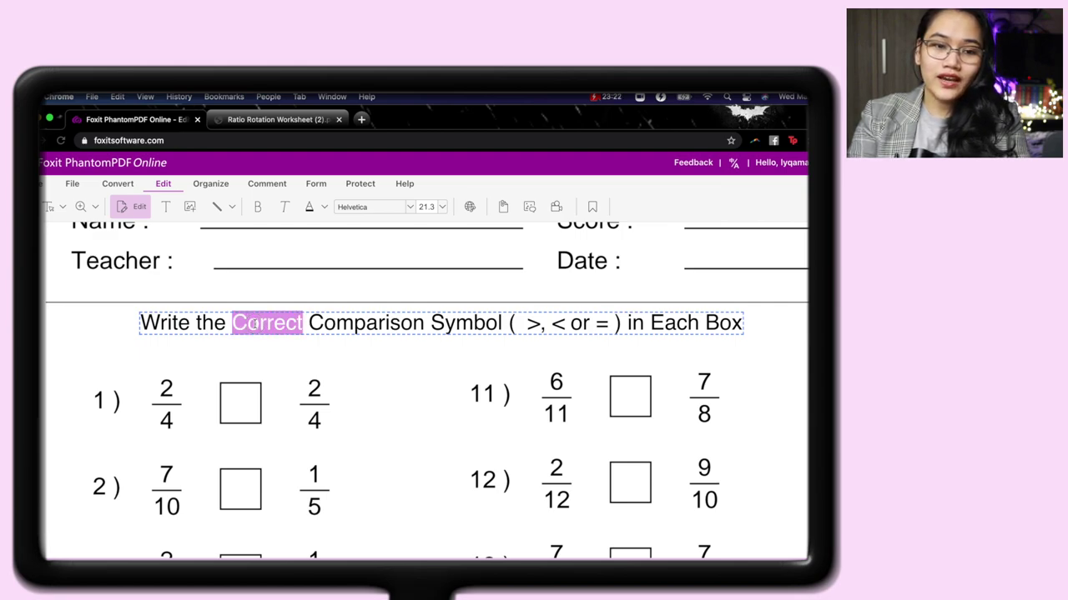
click(338, 355)
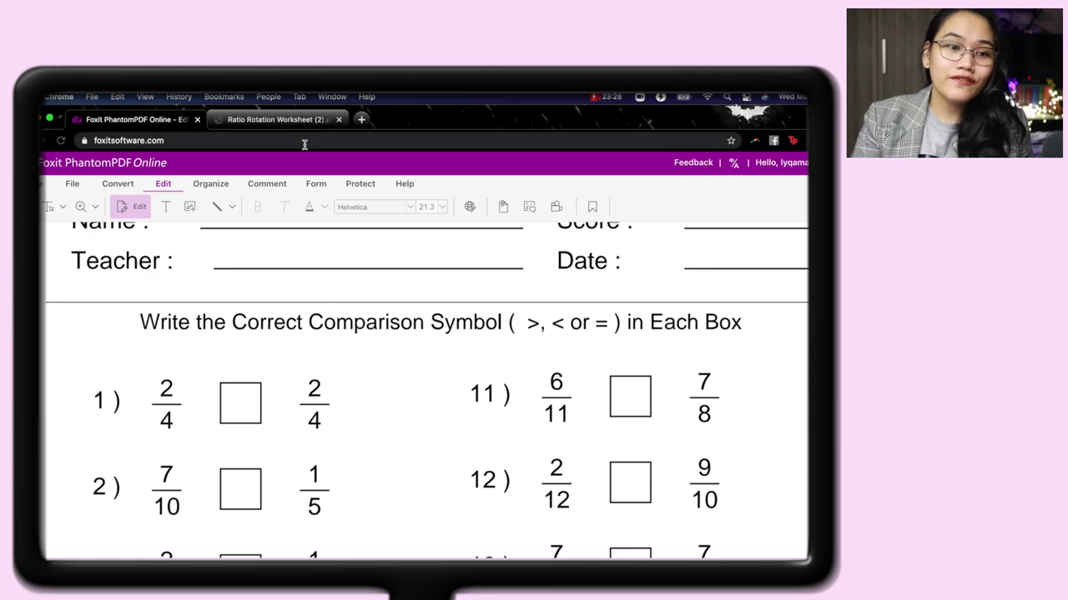
Reopen the protected Ratio Rotation Worksheet and confirm the Add text and Edit text tools stay unavailable.
click(72, 184)
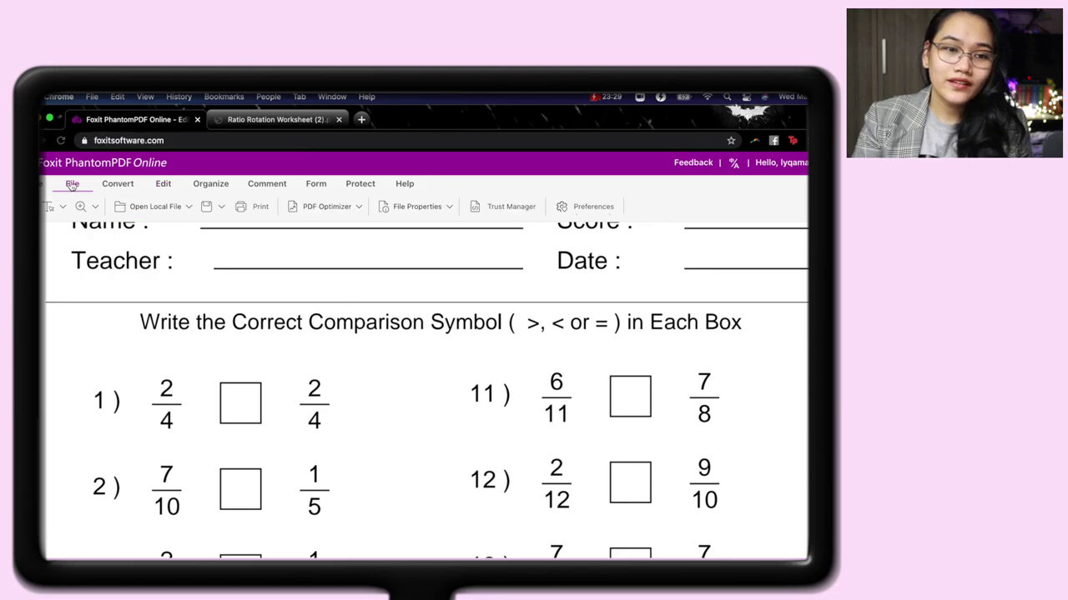
click(135, 207)
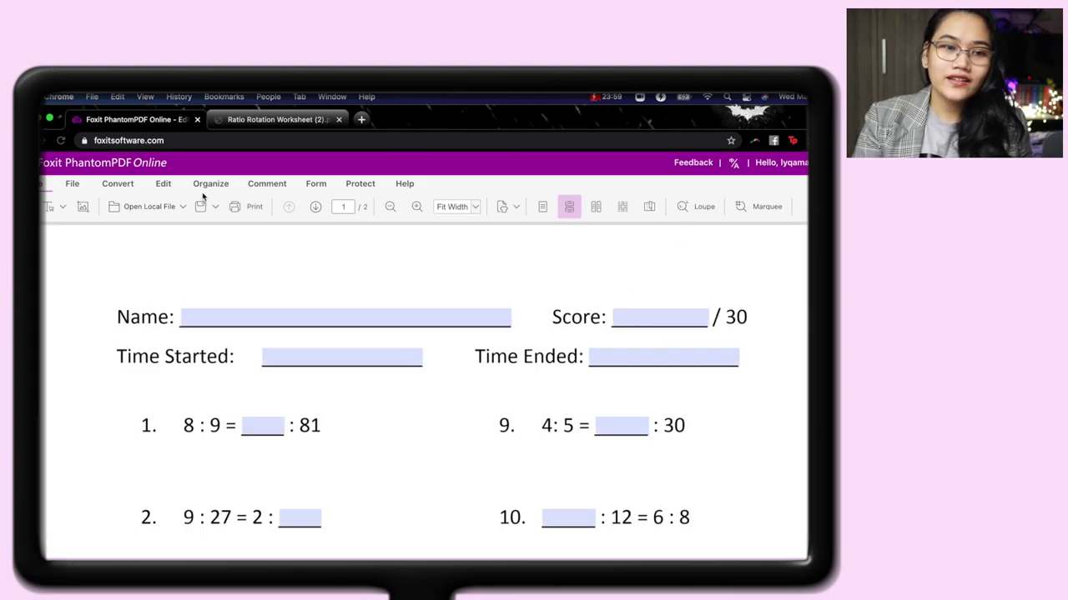
click(164, 185)
click(162, 212)
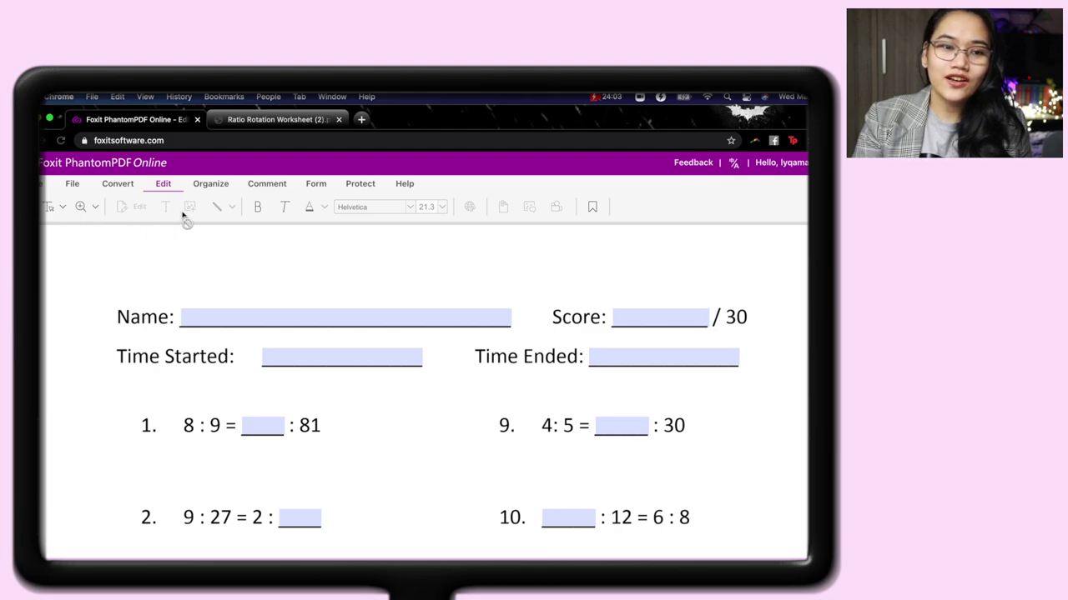
click(165, 216)
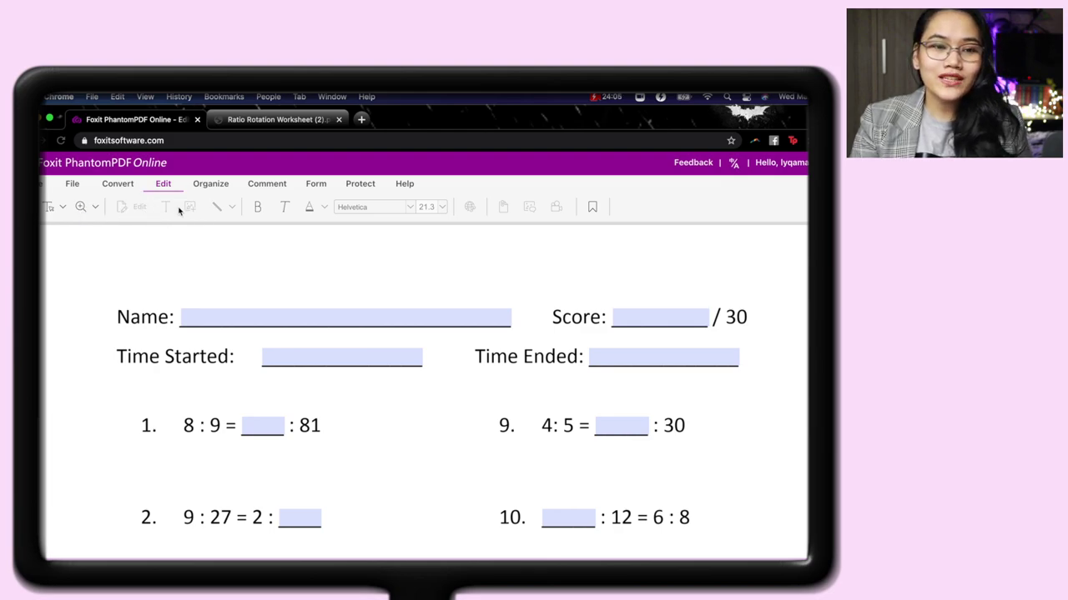
click(133, 208)
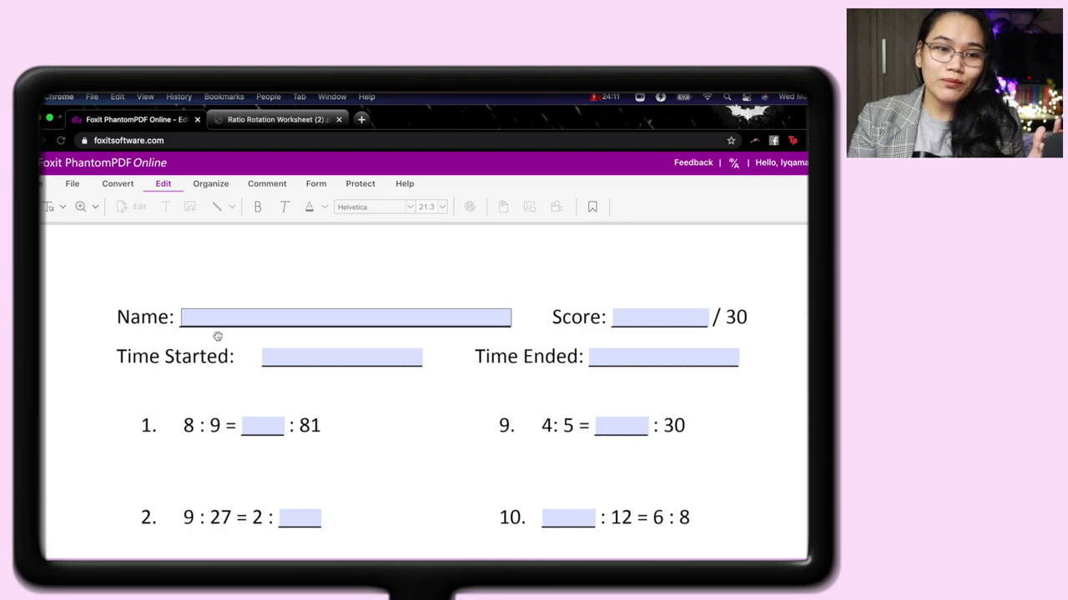
drag(489, 477, 498, 358)
drag(529, 422, 568, 350)
drag(570, 421, 544, 357)
scroll(484, 358, up, 6)
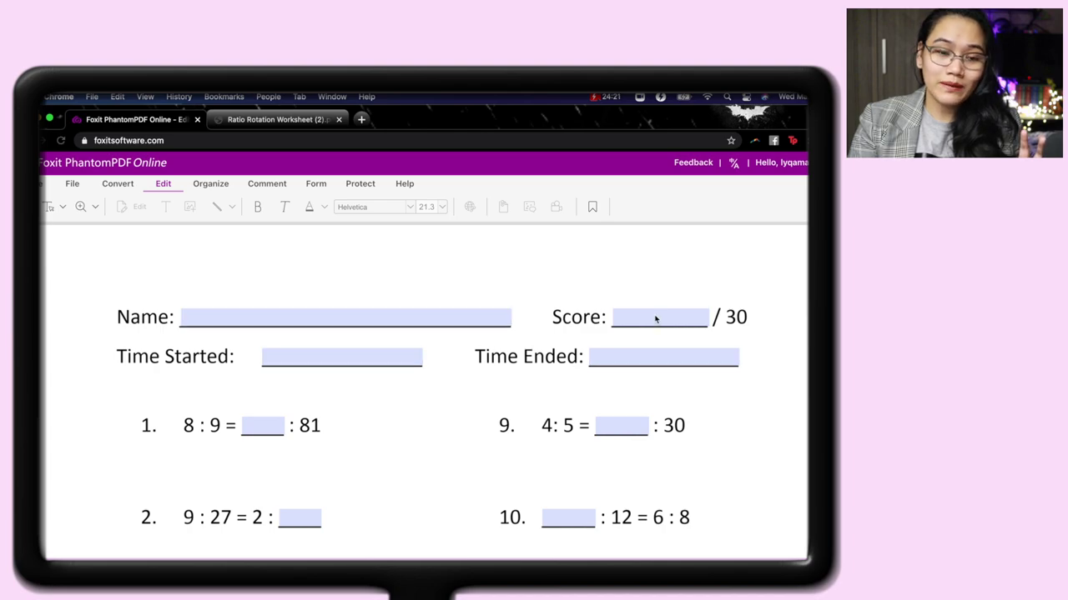
scroll(325, 455, down, 3)
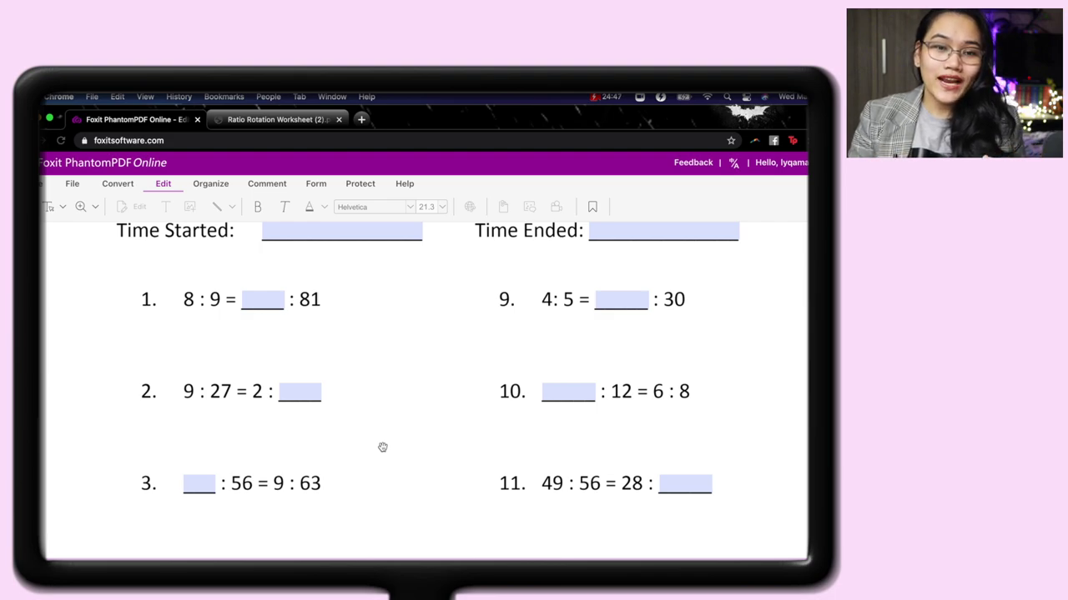
scroll(382, 325, up, 3)
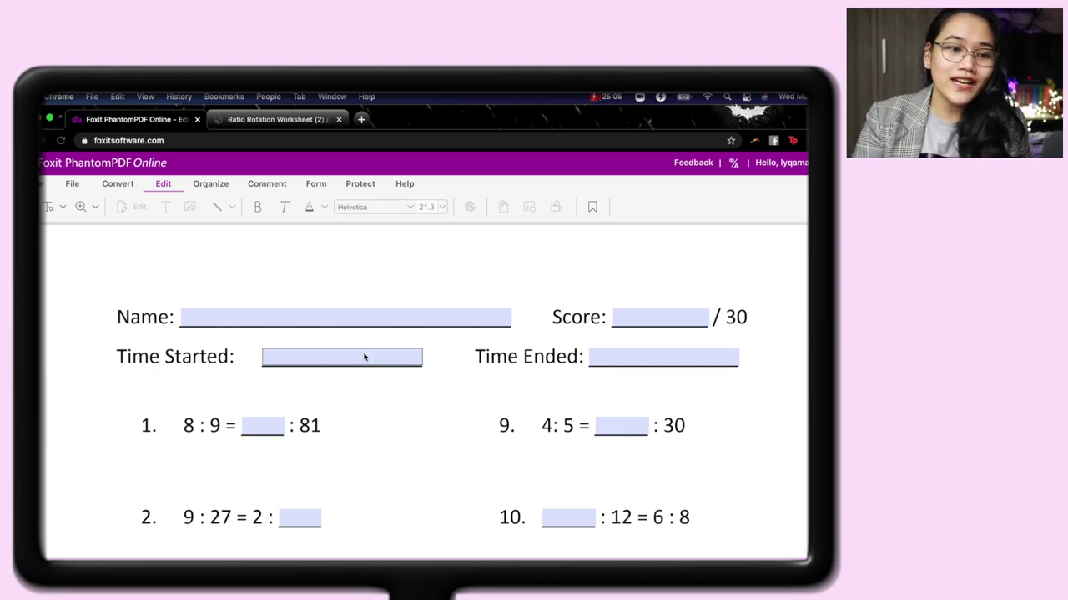
scroll(408, 426, down, 2)
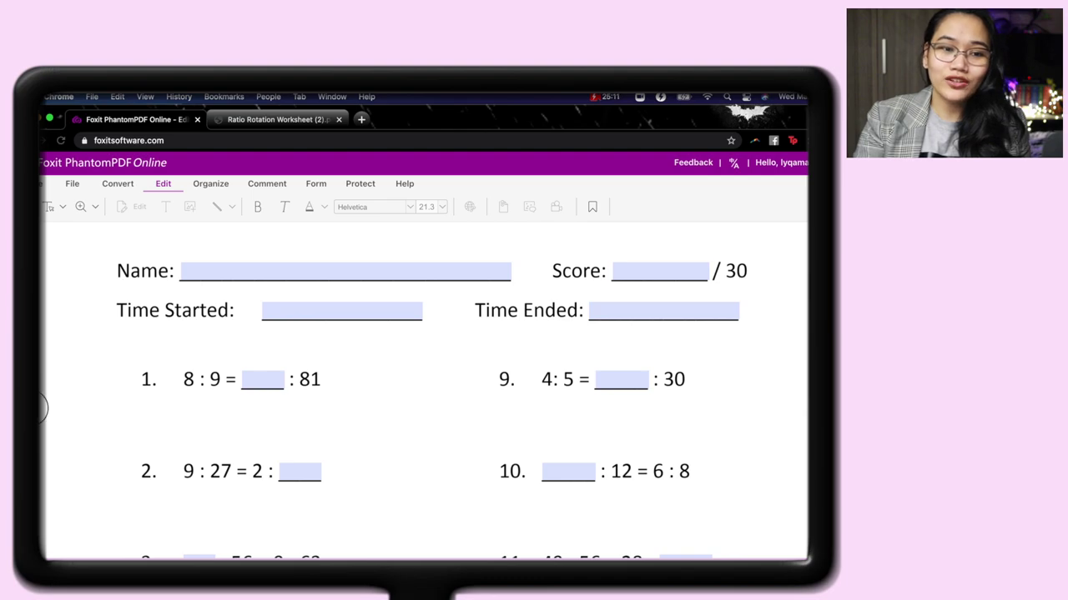
Open the File Attachment dialog from the side panel's Attachment view on the ratio worksheet.
click(44, 409)
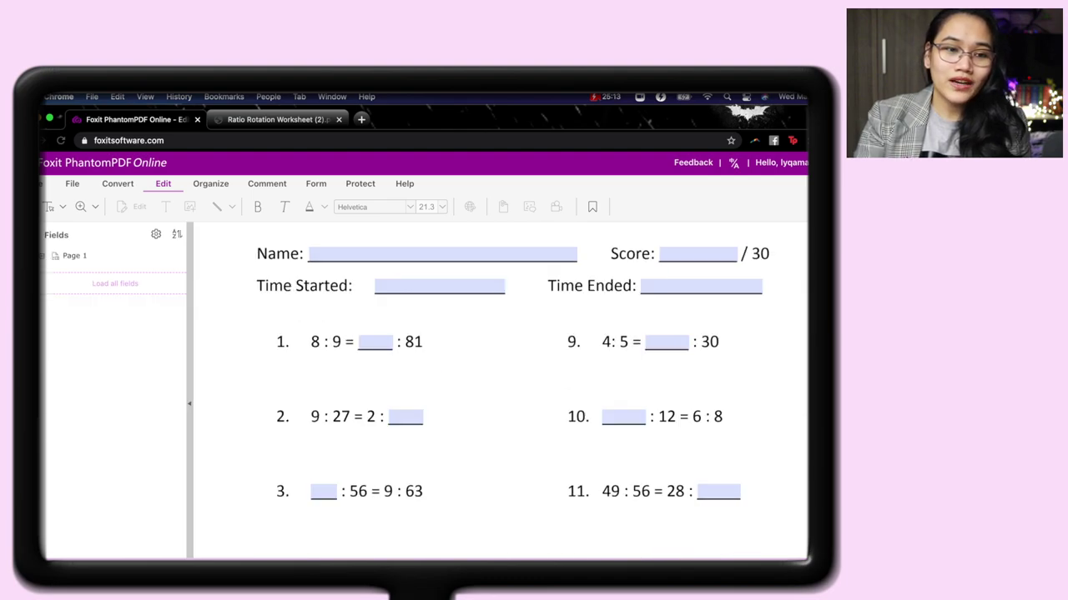
click(42, 422)
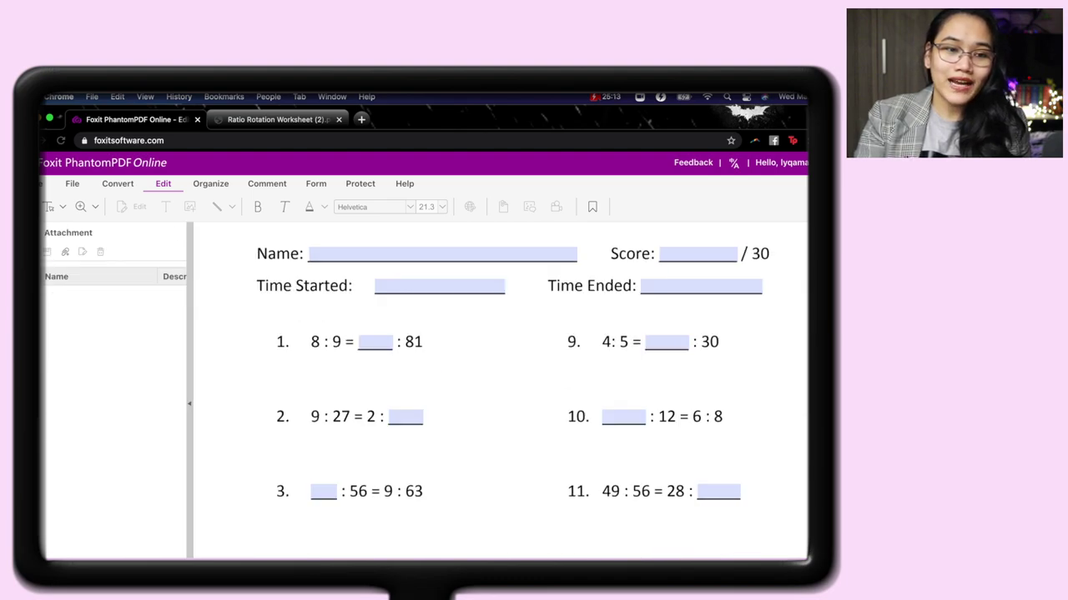
click(65, 254)
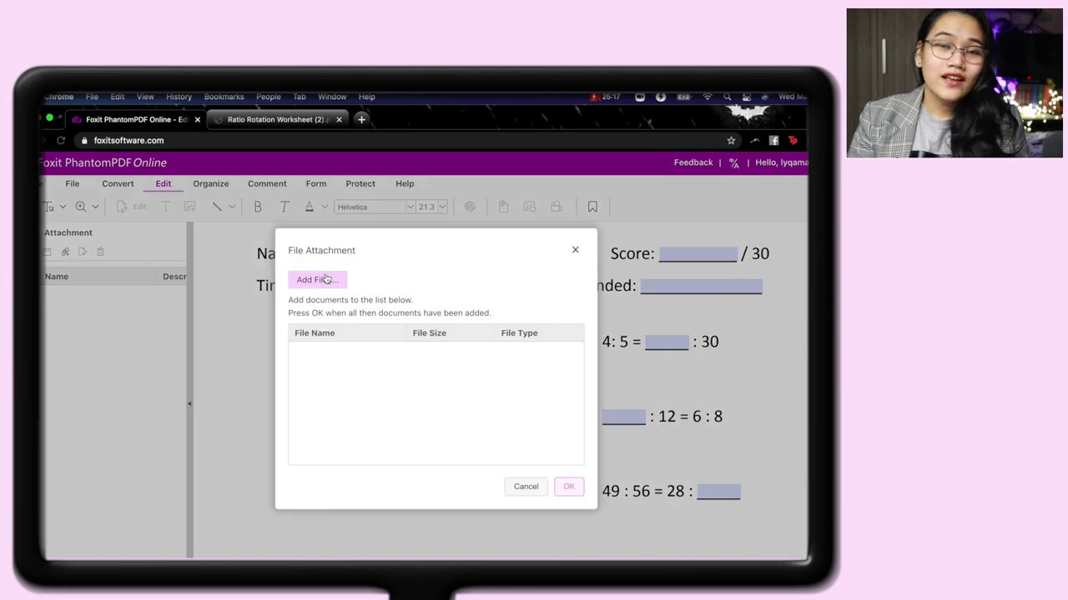